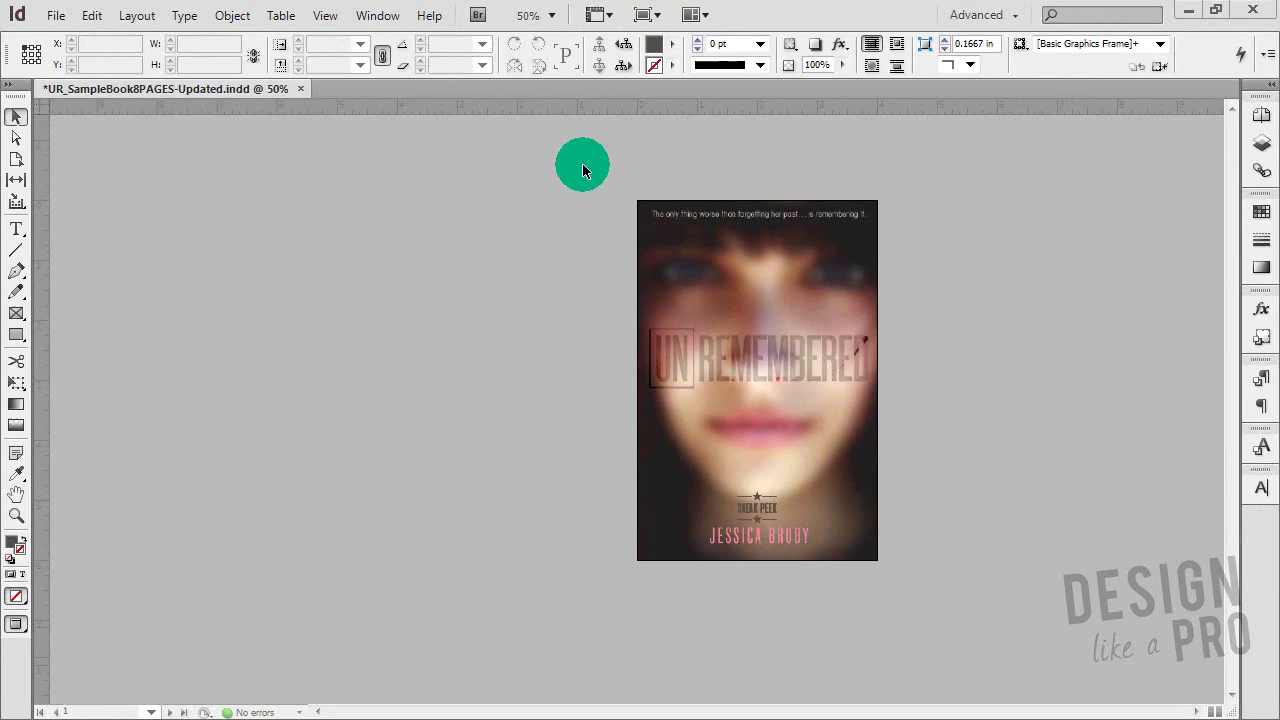
Scroll up and down through the sampler layout pages
{"action": "scroll", "coordinate": [549, 248], "scroll_direction": "down", "scroll_amount": 15}
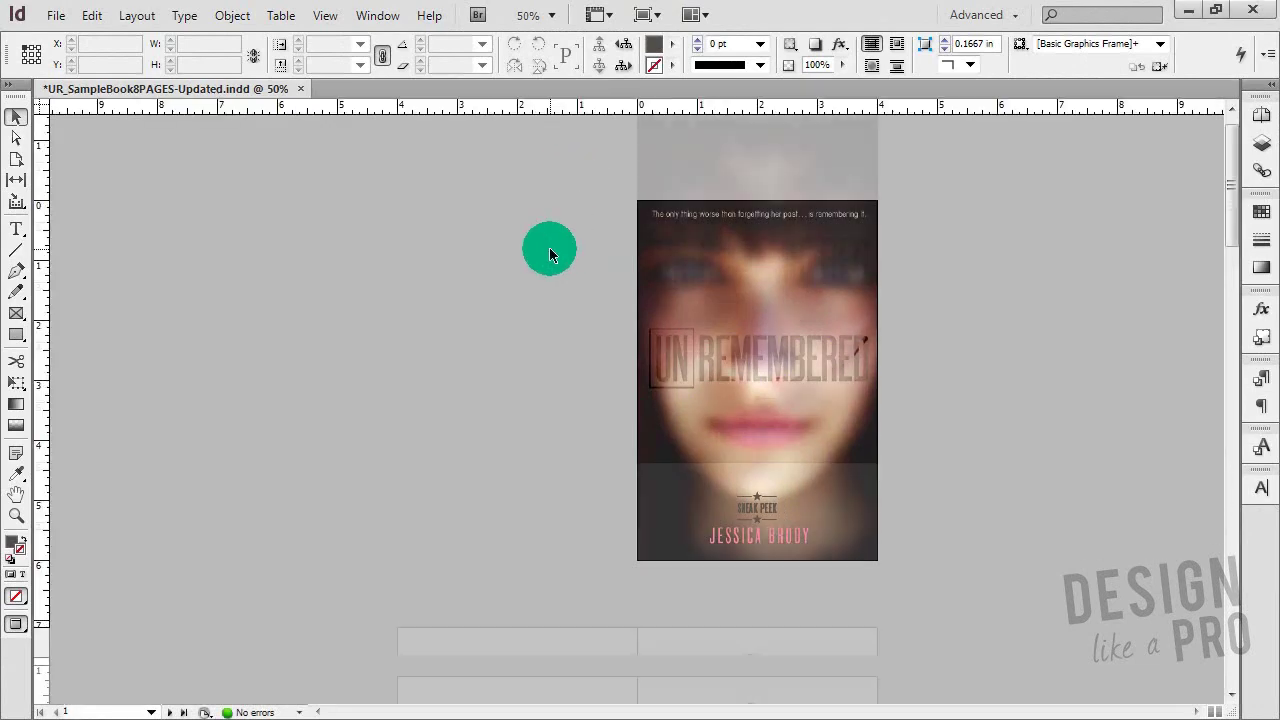
{"action": "scroll", "coordinate": [549, 248], "scroll_direction": "down", "scroll_amount": 5}
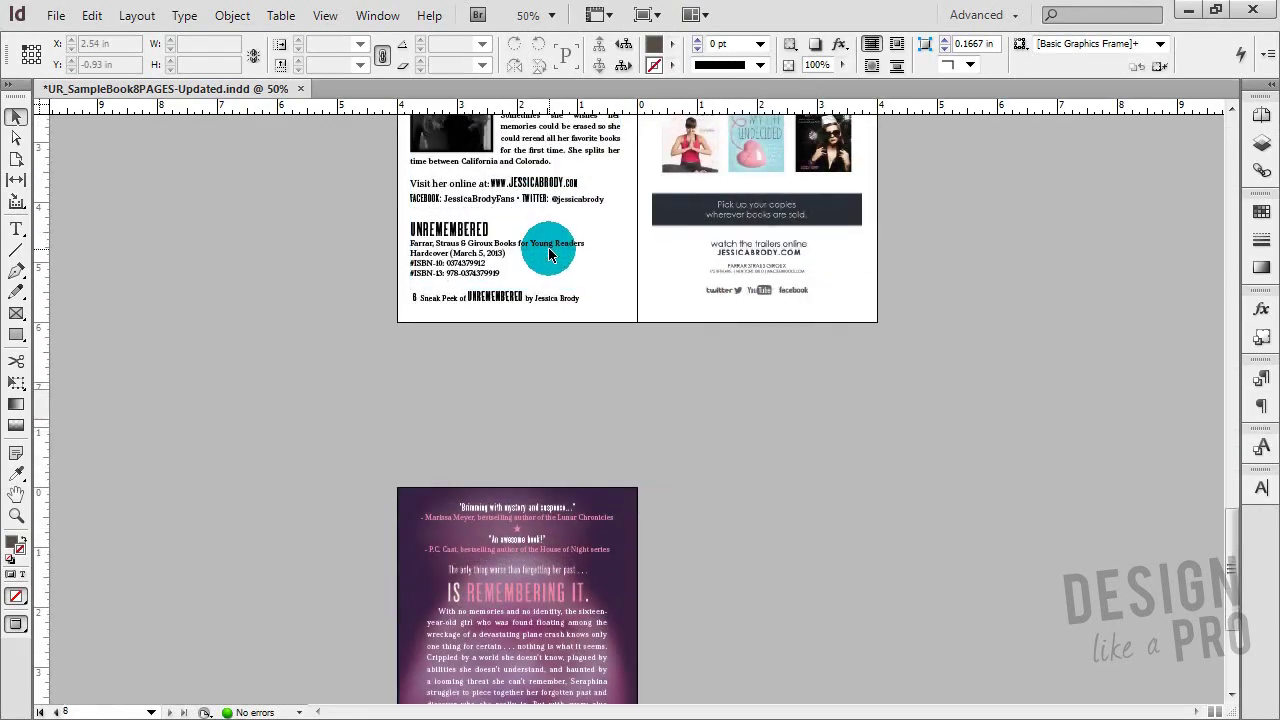
{"action": "scroll", "coordinate": [549, 250], "scroll_direction": "up", "scroll_amount": 8}
{"action": "scroll", "coordinate": [552, 257], "scroll_direction": "up", "scroll_amount": 10}
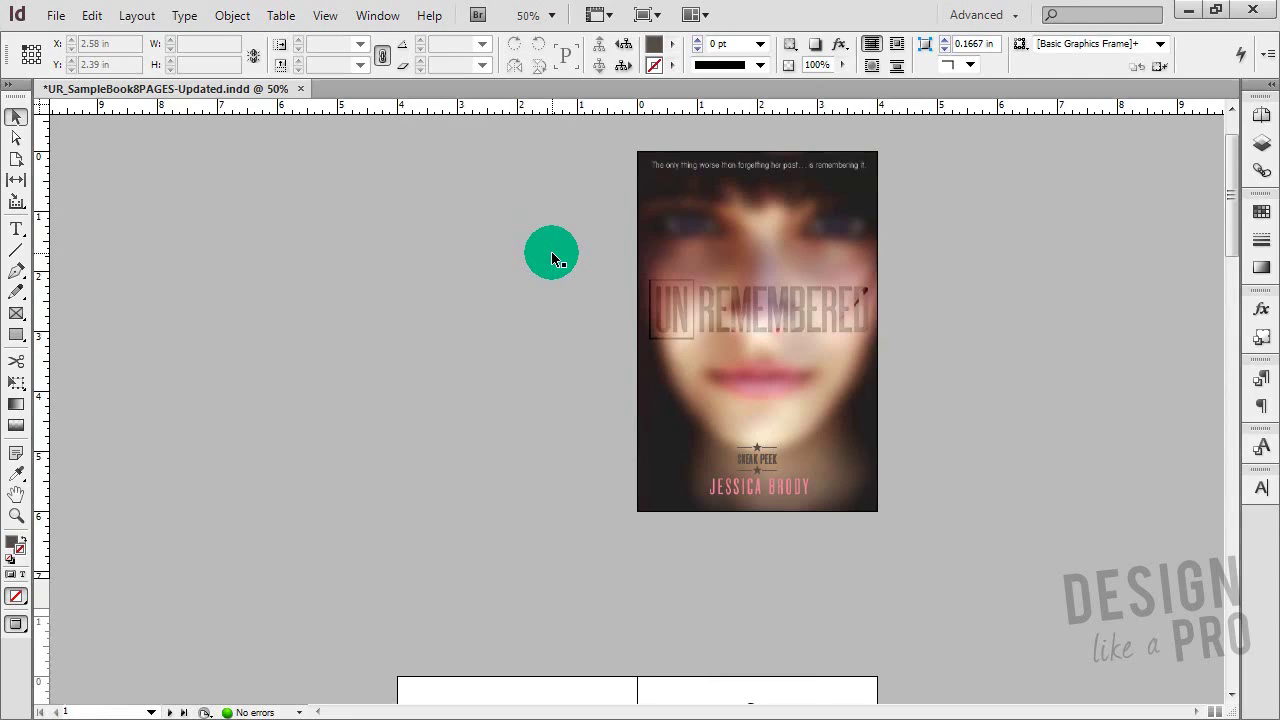
{"action": "scroll", "coordinate": [552, 257], "scroll_direction": "down", "scroll_amount": 10}
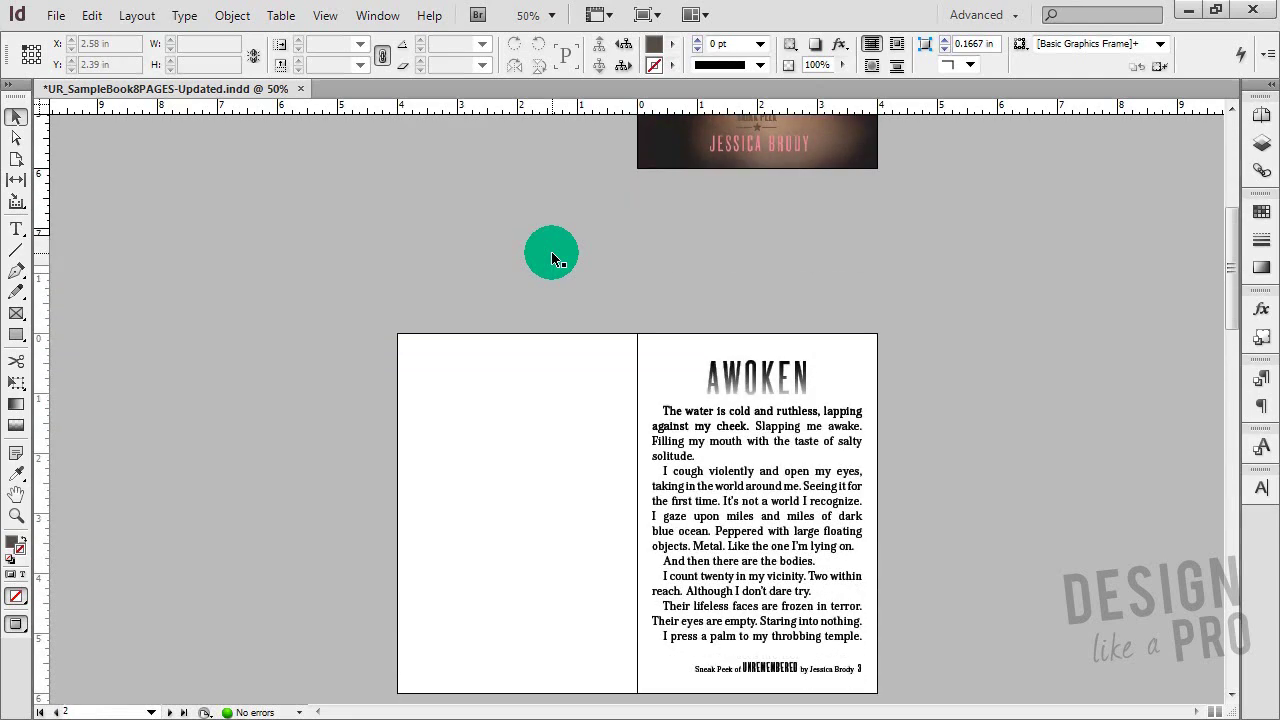
{"action": "scroll", "coordinate": [551, 258], "scroll_direction": "down", "scroll_amount": 10}
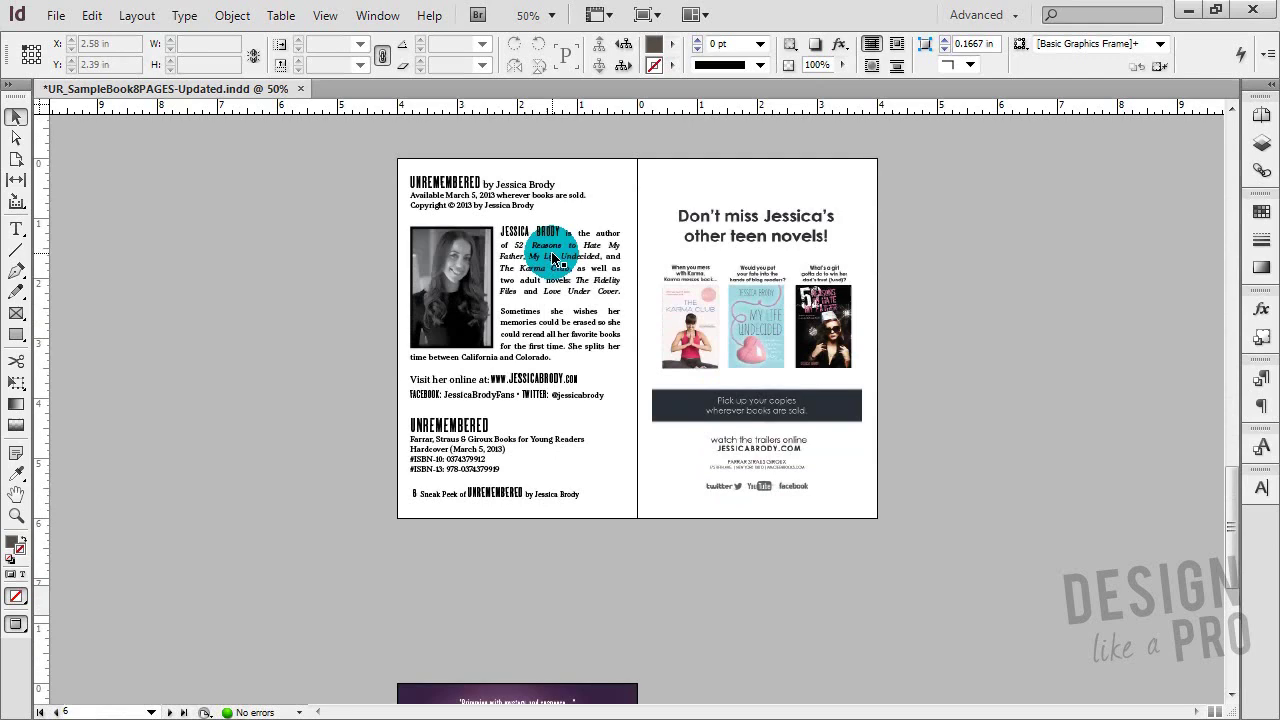
{"action": "scroll", "coordinate": [551, 252], "scroll_direction": "up", "scroll_amount": 15}
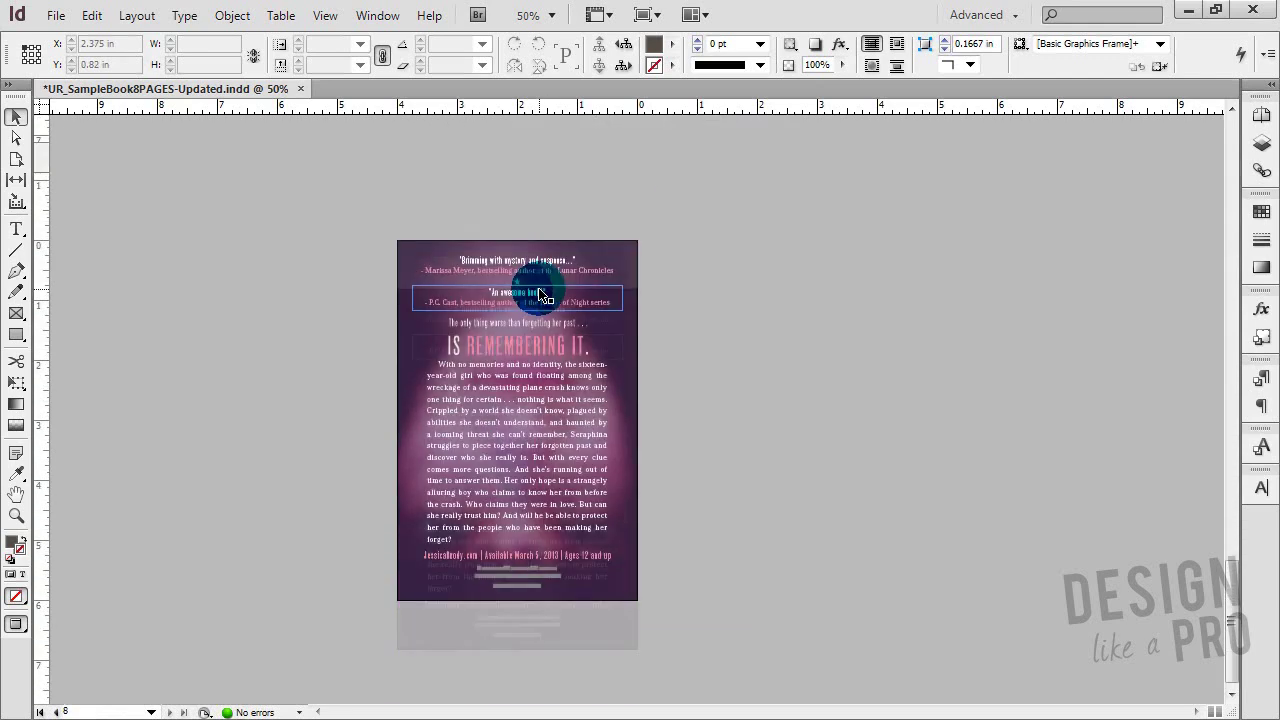
{"action": "scroll", "coordinate": [539, 291], "scroll_direction": "up", "scroll_amount": 5}
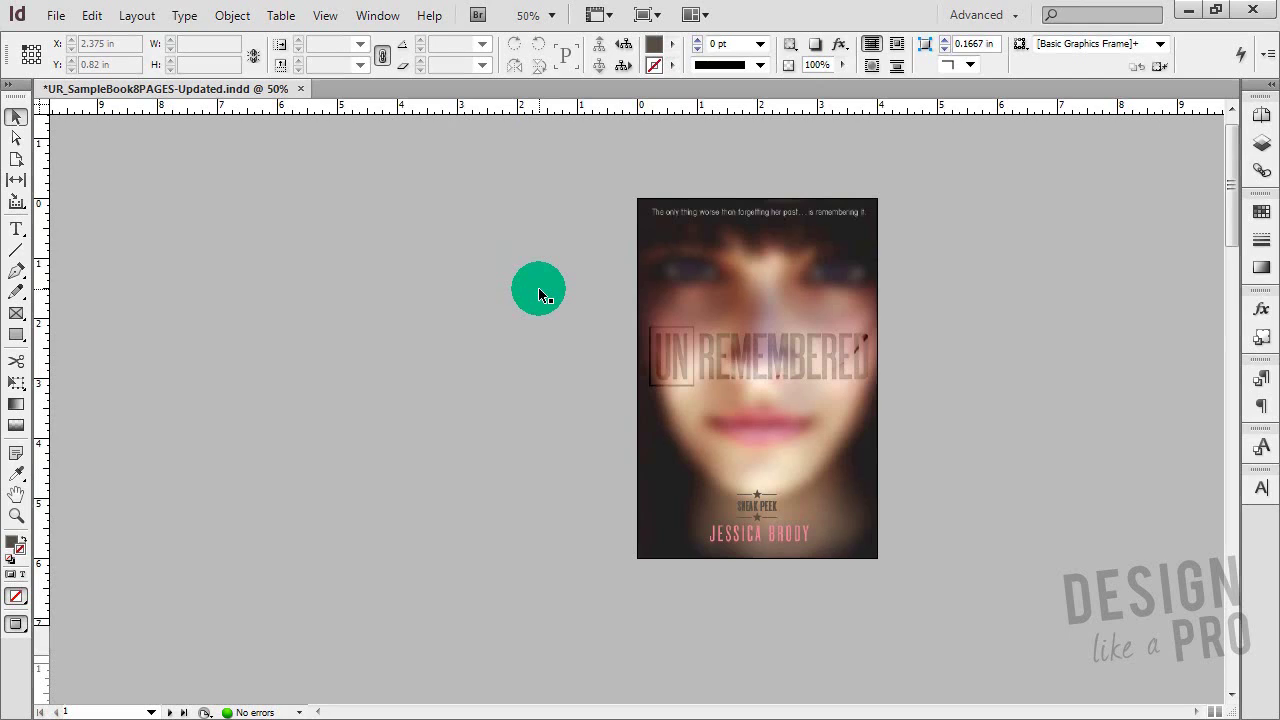
Preview the booklet spreads in Print Booklet, then cancel back to the layout
{"action": "left_click", "coordinate": [56, 16]}
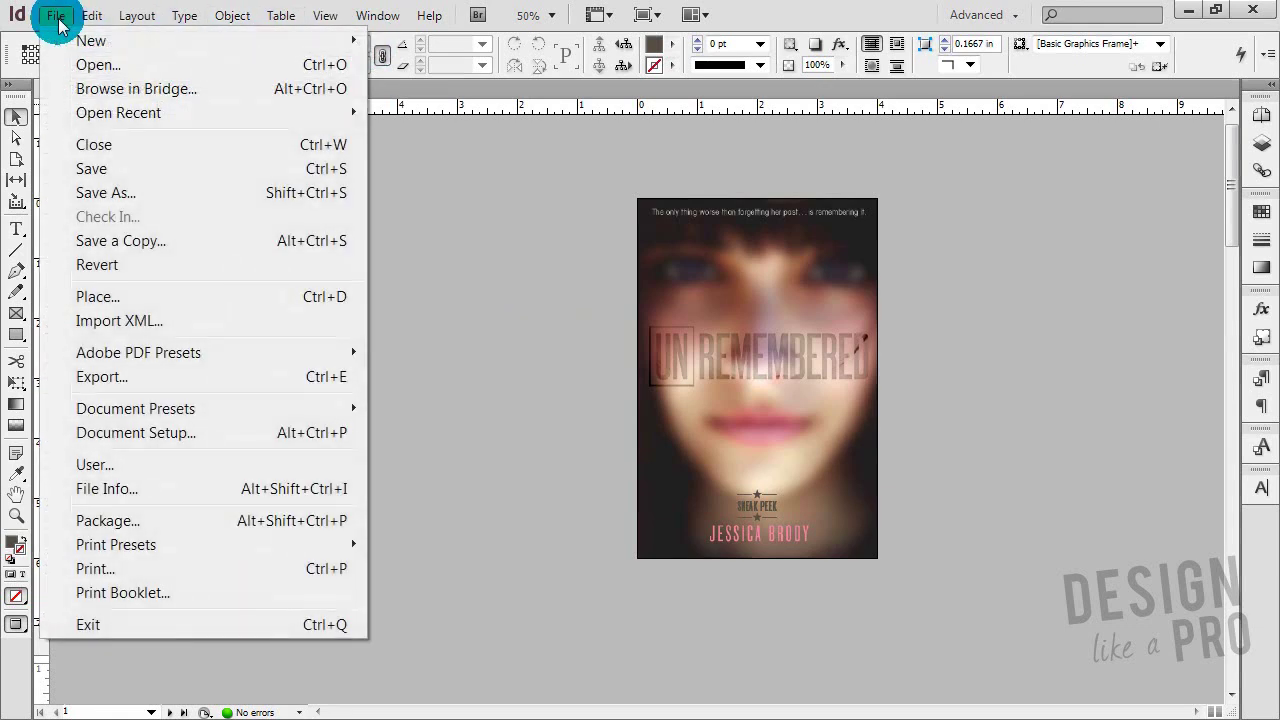
{"action": "left_click", "coordinate": [128, 596]}
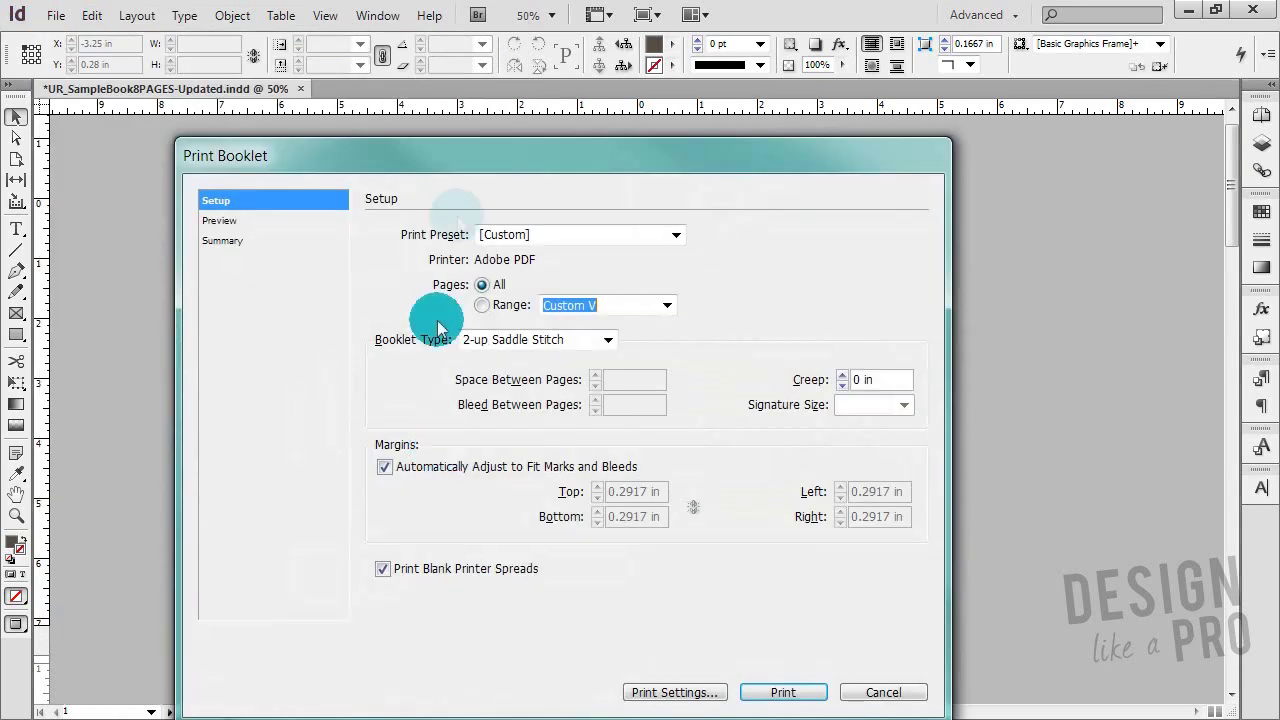
{"action": "left_click_drag", "start_coordinate": [471, 162], "coordinate": [462, 82]}
{"action": "left_click", "coordinate": [250, 143]}
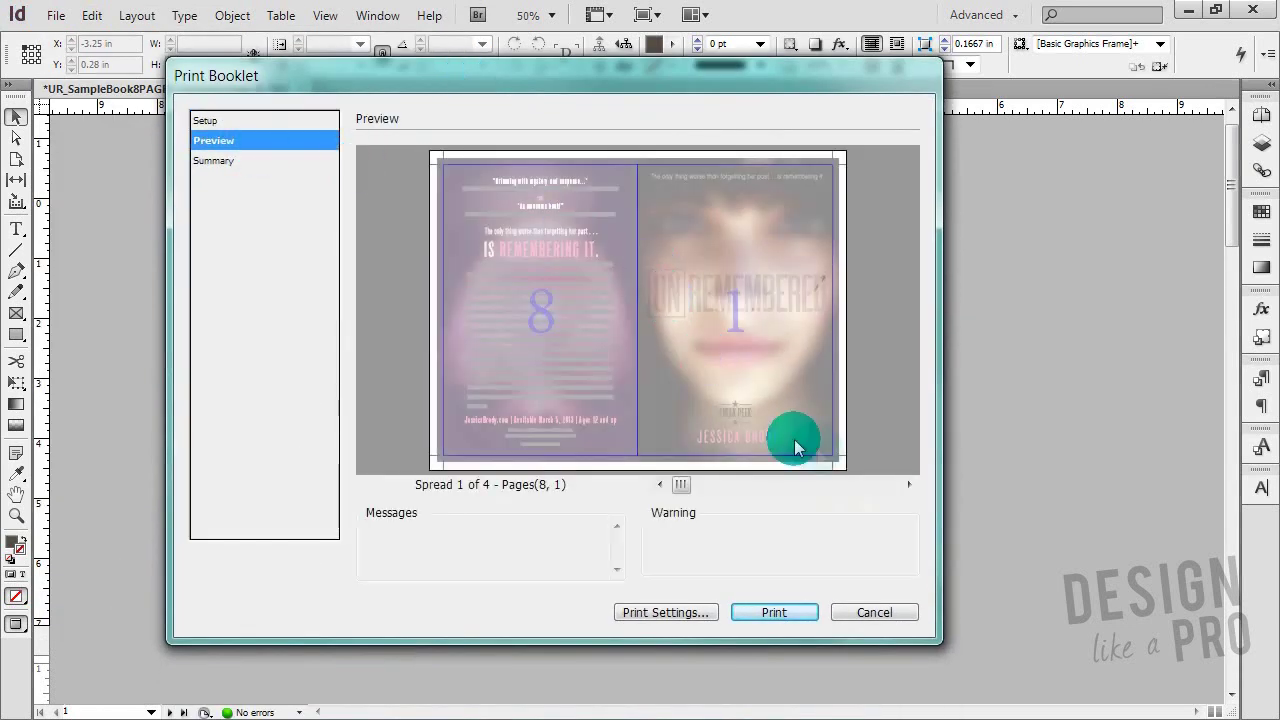
{"action": "left_click", "coordinate": [897, 480]}
{"action": "left_click", "coordinate": [897, 480]}
{"action": "left_click", "coordinate": [897, 480]}
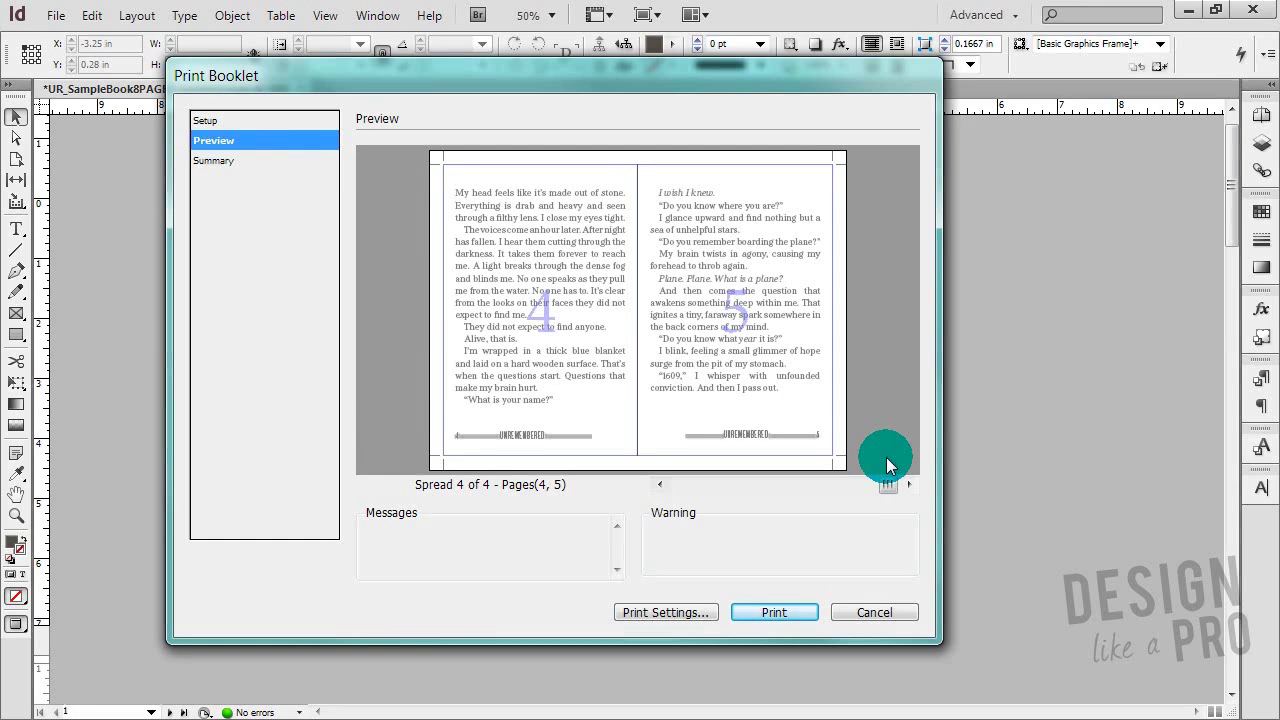
{"action": "left_click", "coordinate": [893, 610]}
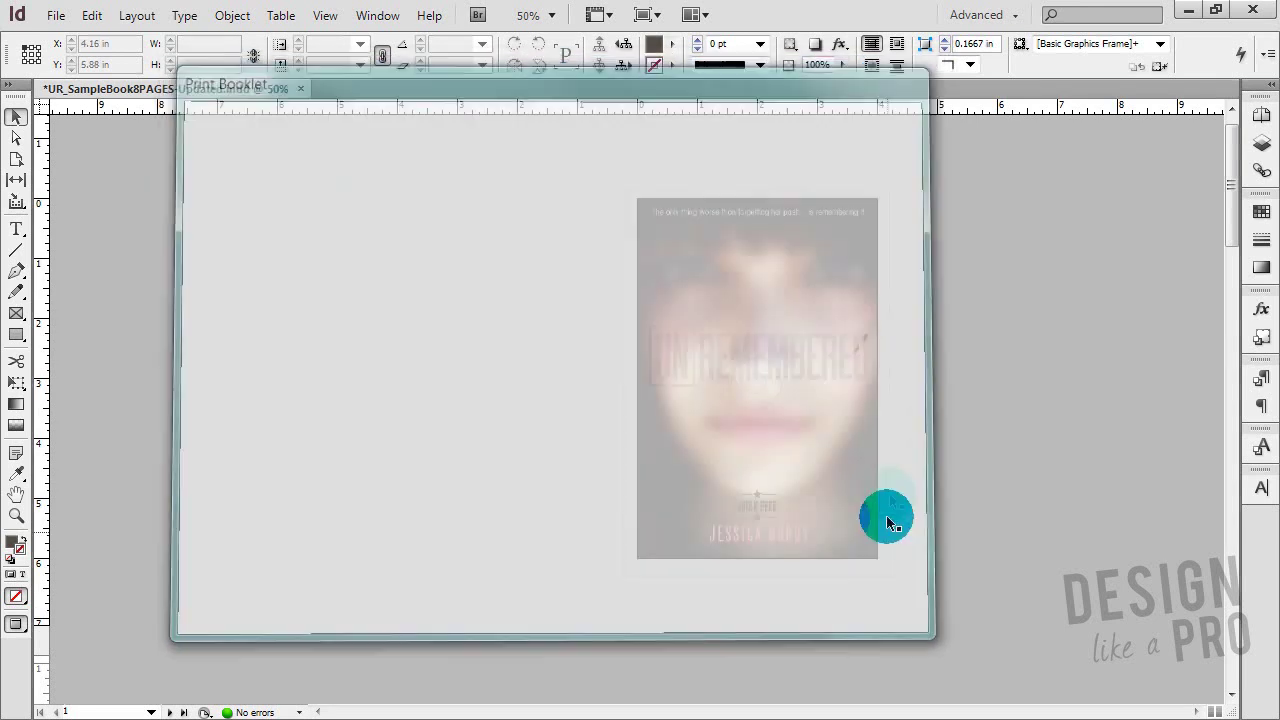
Start an export and rename the file to UR_SampleBook8PAGES-1
{"action": "left_click", "coordinate": [56, 15]}
{"action": "left_click", "coordinate": [128, 374]}
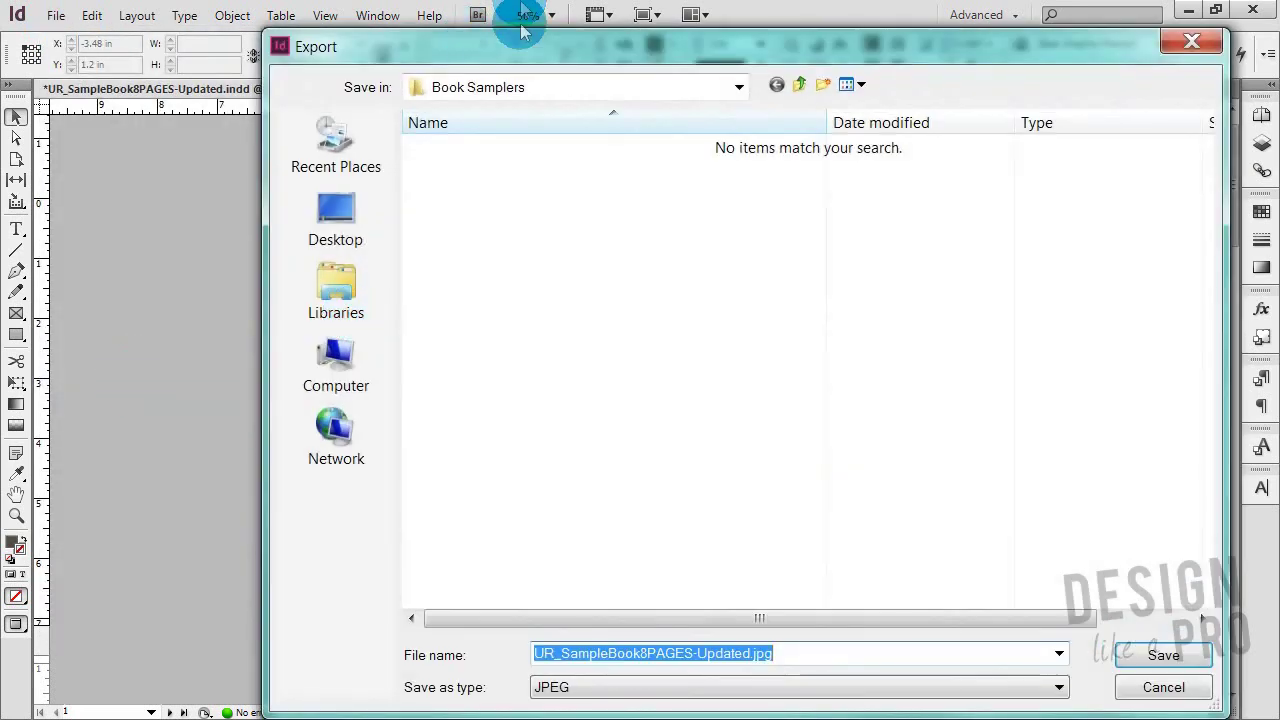
{"action": "left_click_drag", "start_coordinate": [521, 30], "coordinate": [471, 10]}
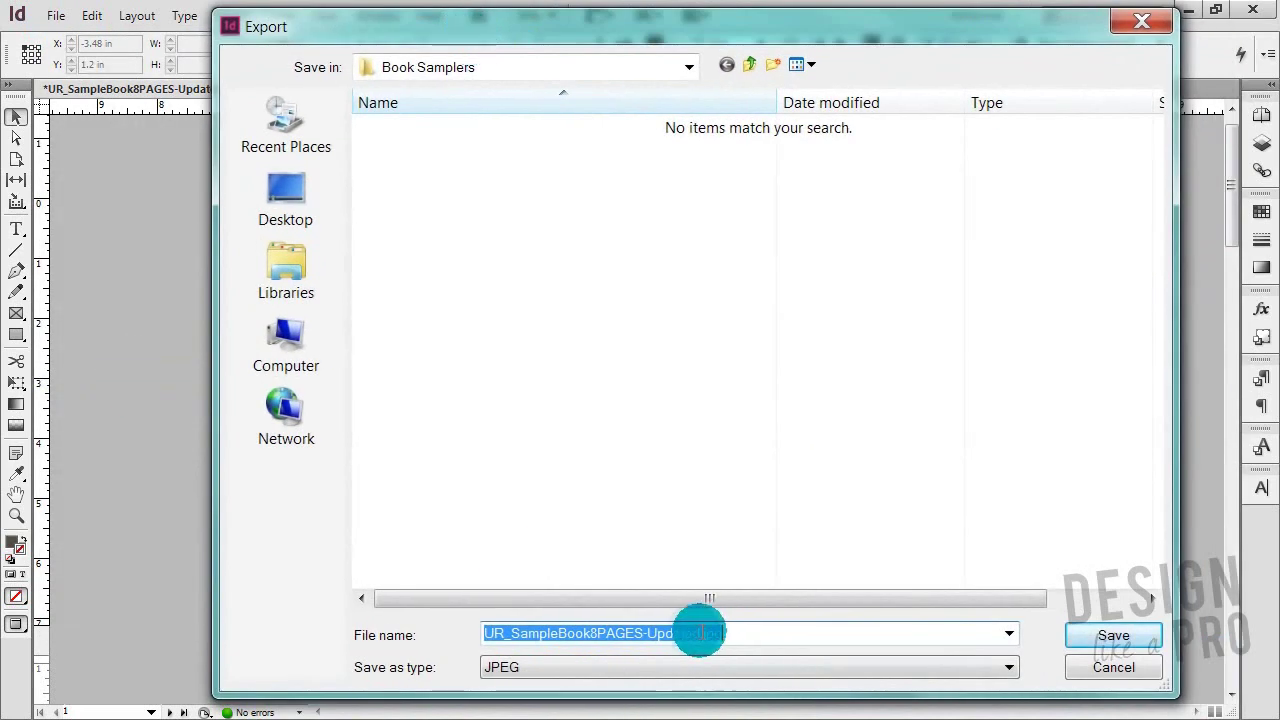
{"action": "left_click", "coordinate": [700, 633]}
{"action": "left_click_drag", "start_coordinate": [700, 633], "coordinate": [648, 636]}
{"action": "type", "text": "1"}
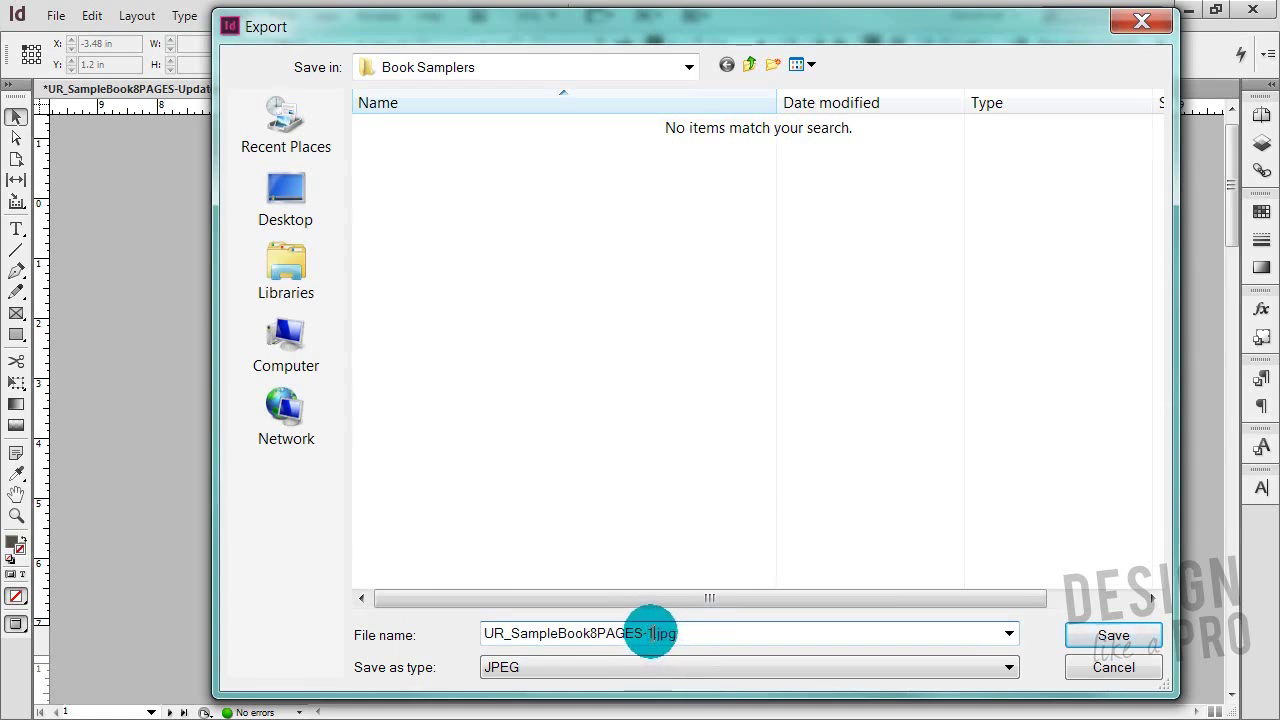
Choose Adobe PDF (Print) as the format and save
{"action": "left_click", "coordinate": [823, 668]}
{"action": "left_click", "coordinate": [789, 503]}
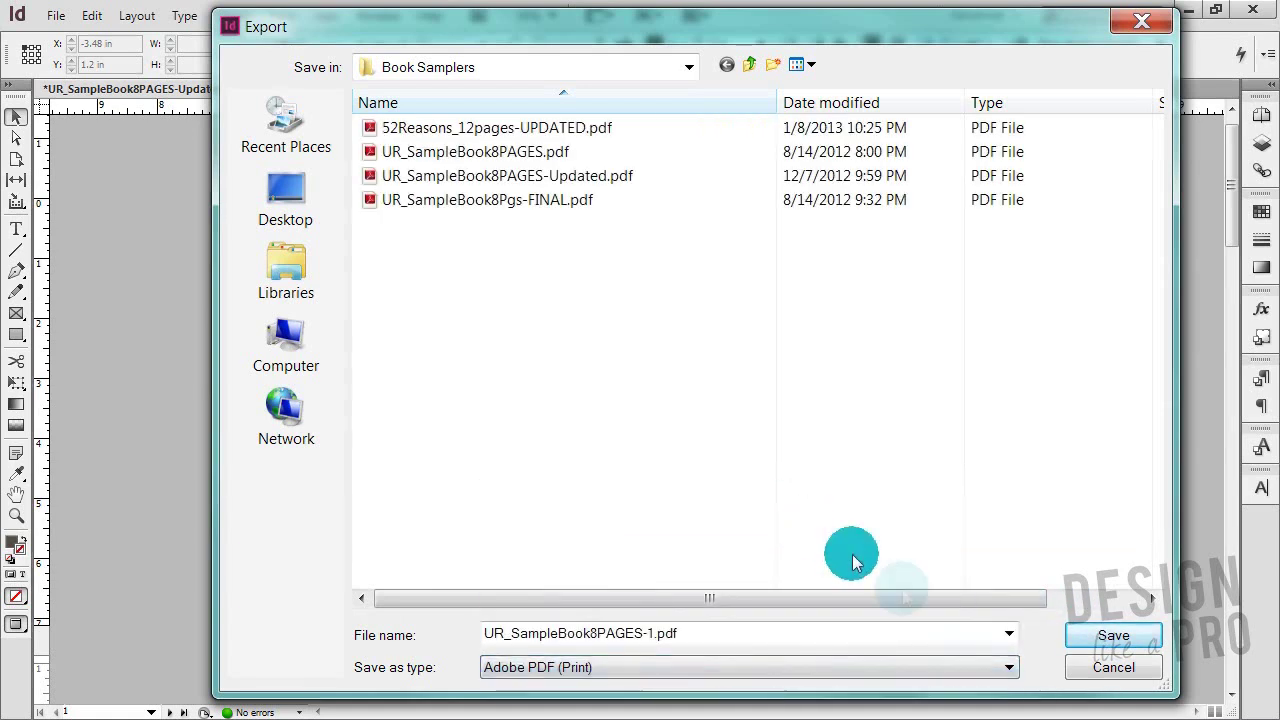
{"action": "left_click", "coordinate": [1110, 637]}
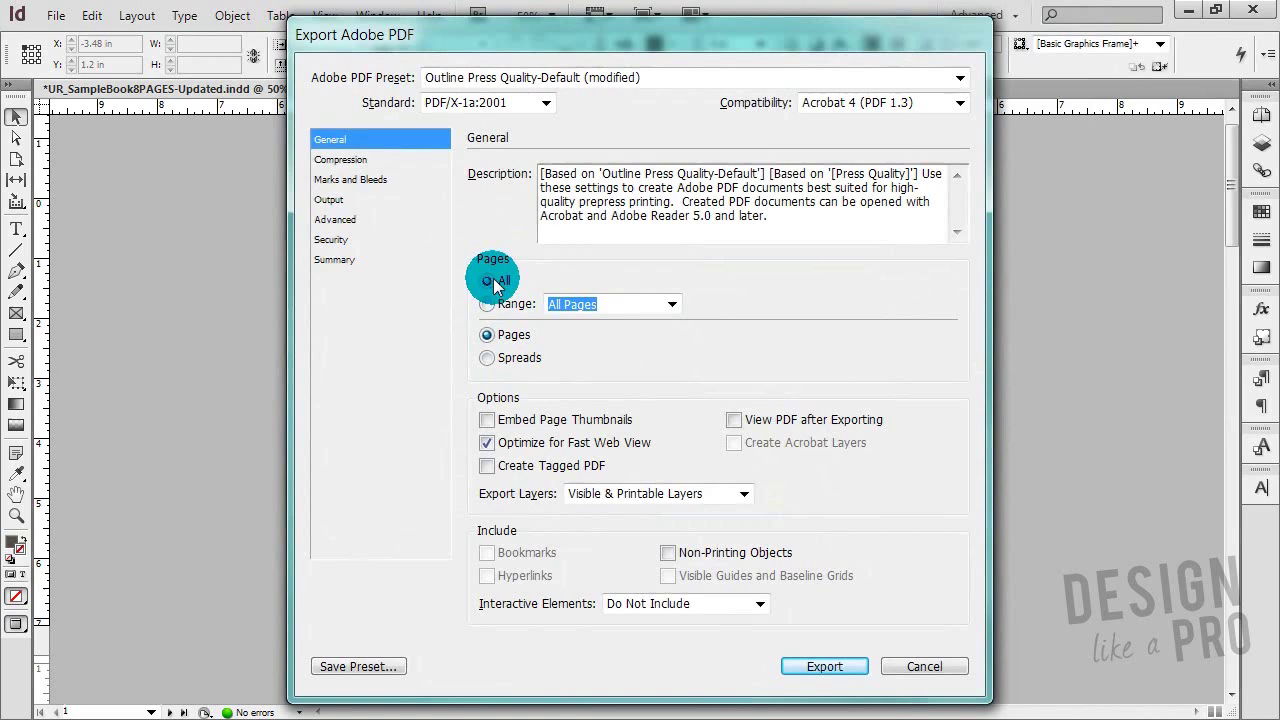
Set the export page range to 1-2
{"action": "left_click", "coordinate": [488, 305]}
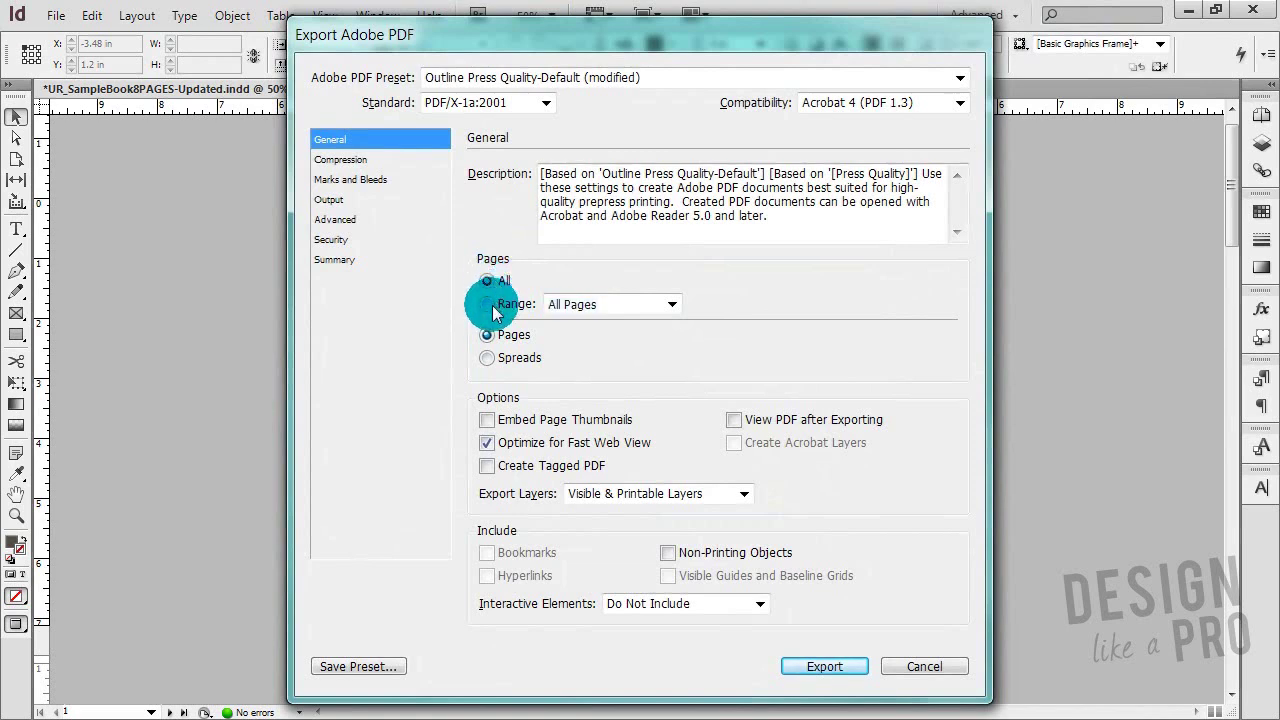
{"action": "left_click", "coordinate": [517, 308]}
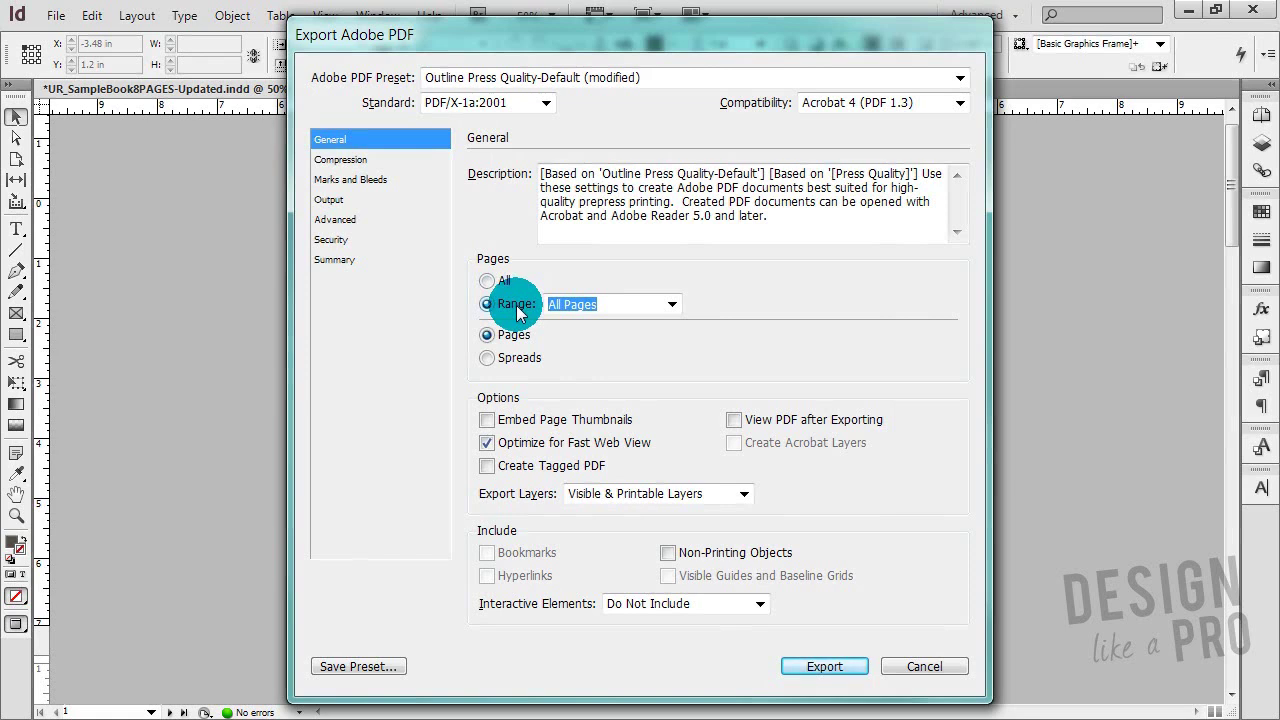
{"action": "type", "text": "1-2"}
{"action": "type", "text": ",7-8"}
{"action": "key", "text": "BackSpace"}
{"action": "key", "text": "BackSpace"}
{"action": "key", "text": "BackSpace"}
{"action": "key", "text": "BackSpace"}
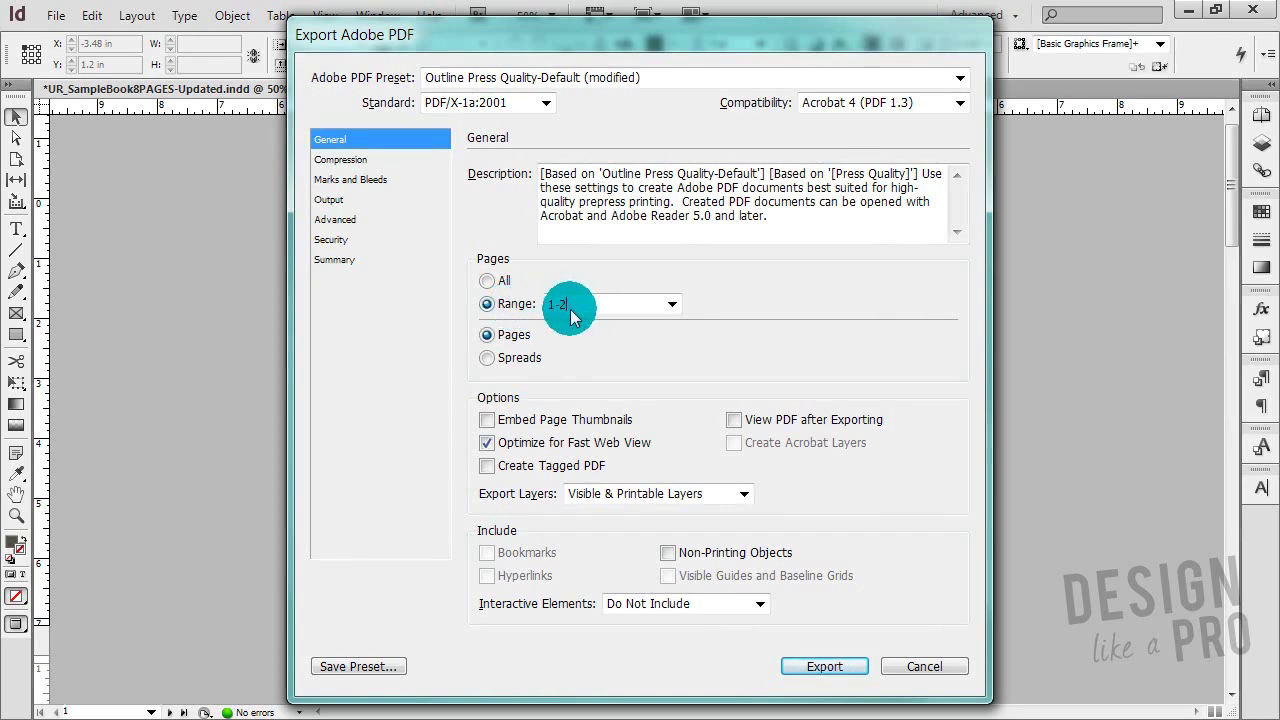
Review Compression, Marks and Bleeds, Output, Advanced, Security and Summary, then export from General
{"action": "left_click", "coordinate": [340, 160]}
{"action": "left_click", "coordinate": [350, 179]}
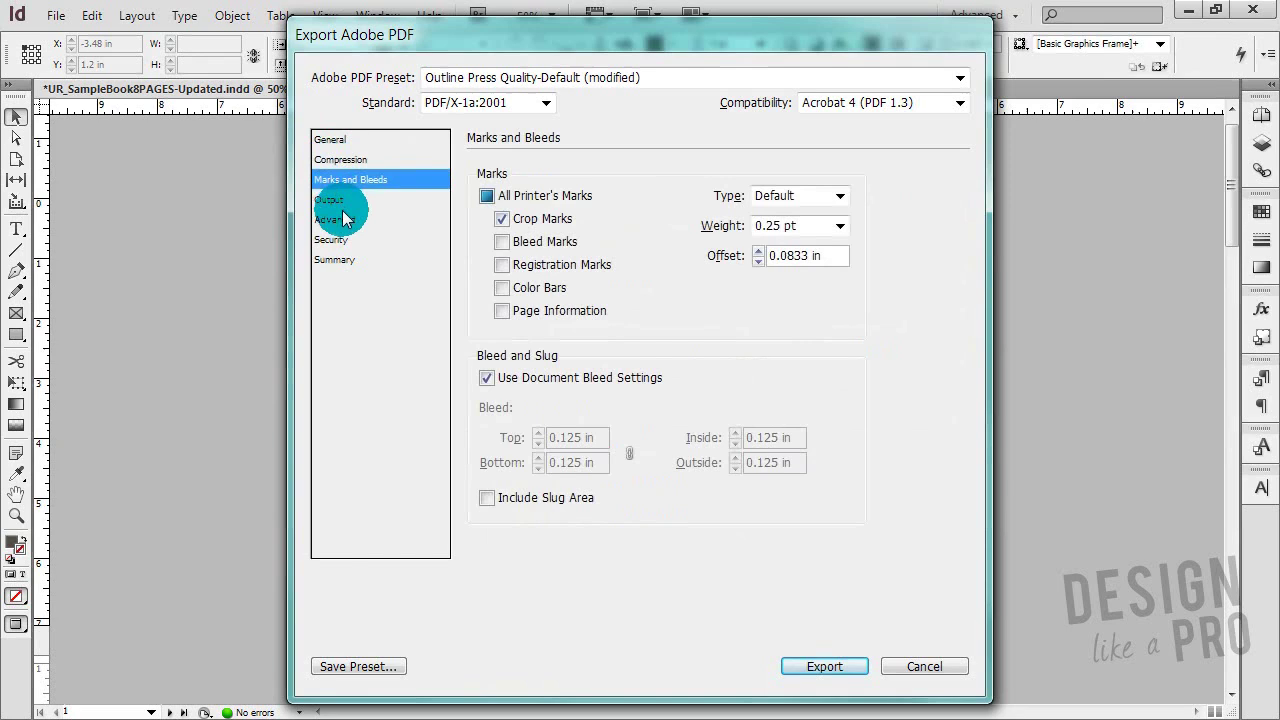
{"action": "left_click", "coordinate": [335, 200]}
{"action": "left_click", "coordinate": [340, 219]}
{"action": "left_click", "coordinate": [345, 240]}
{"action": "left_click", "coordinate": [340, 259]}
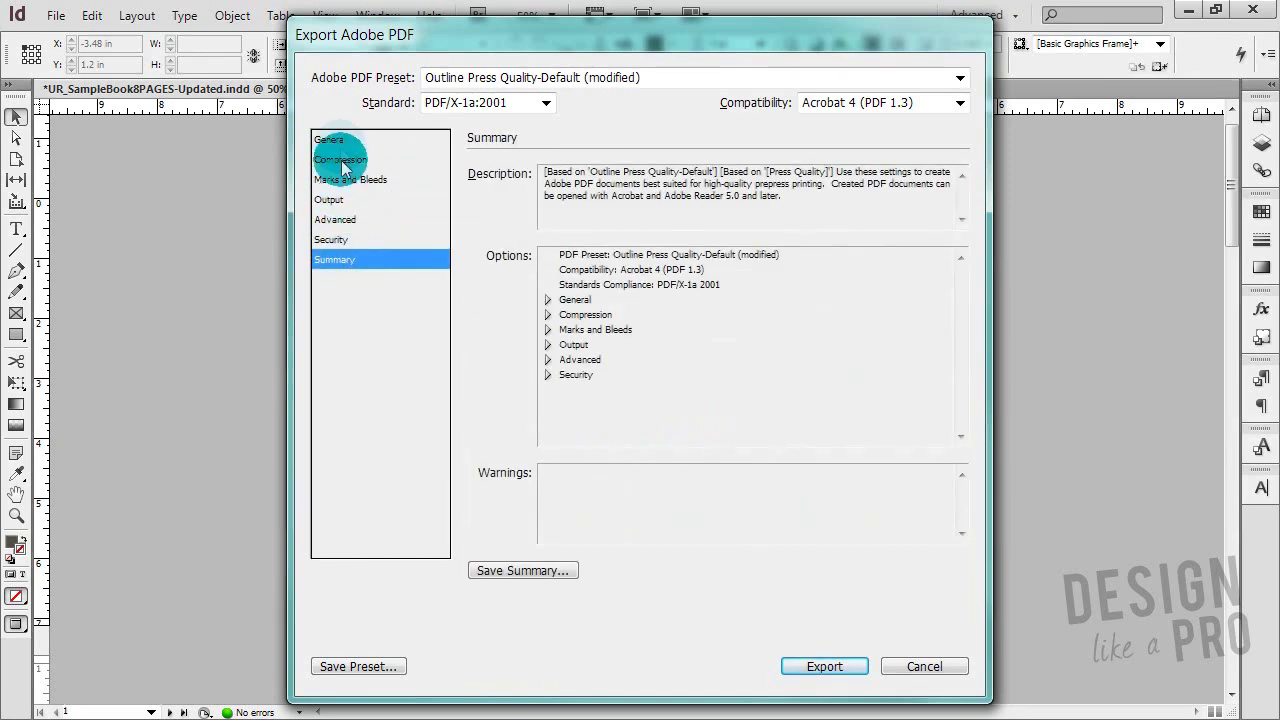
{"action": "left_click", "coordinate": [335, 139]}
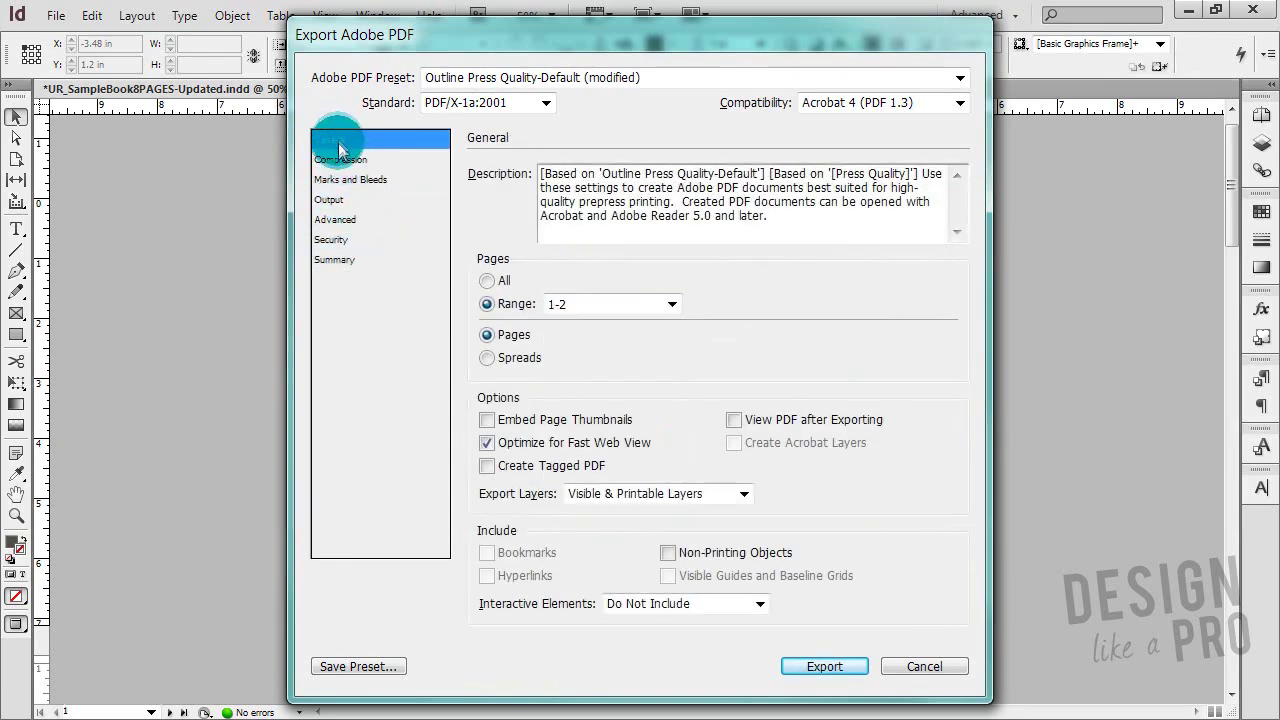
{"action": "left_click", "coordinate": [797, 668]}
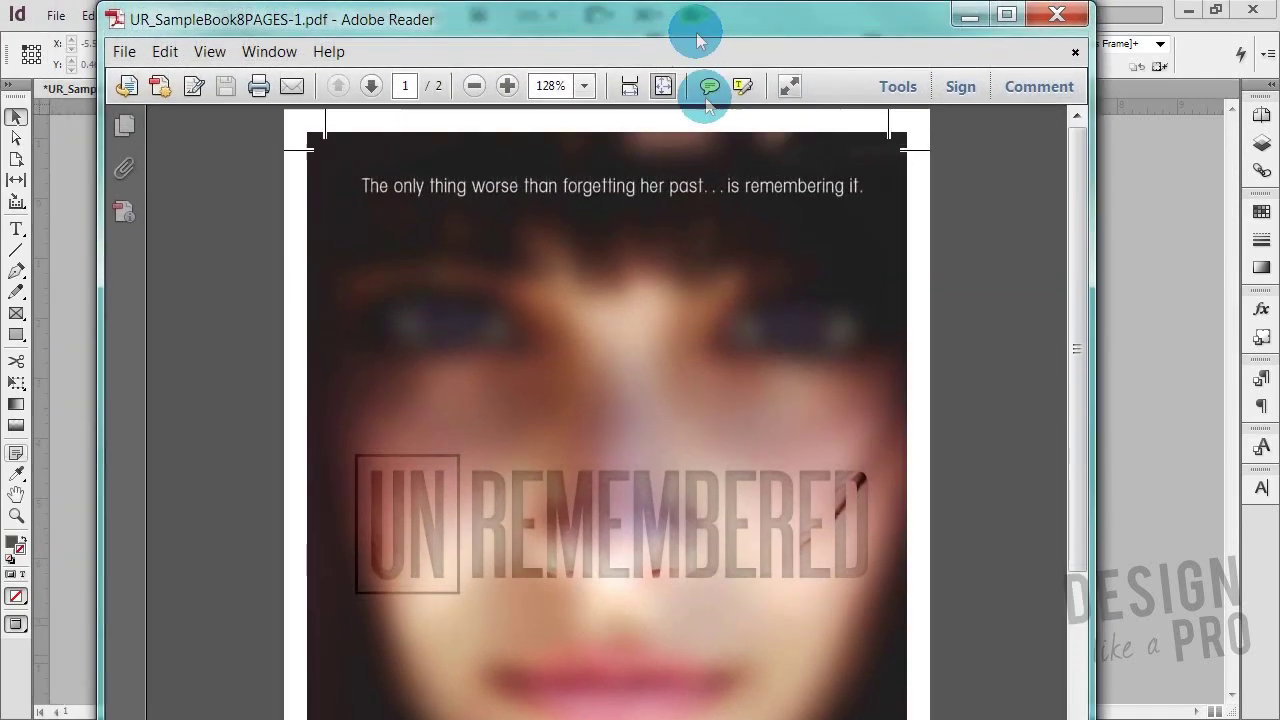
Scroll between pages 1 and 2 of the PDF in Reader, then close it
{"action": "scroll", "coordinate": [802, 320], "scroll_direction": "down", "scroll_amount": 5}
{"action": "scroll", "coordinate": [802, 320], "scroll_direction": "up", "scroll_amount": 2}
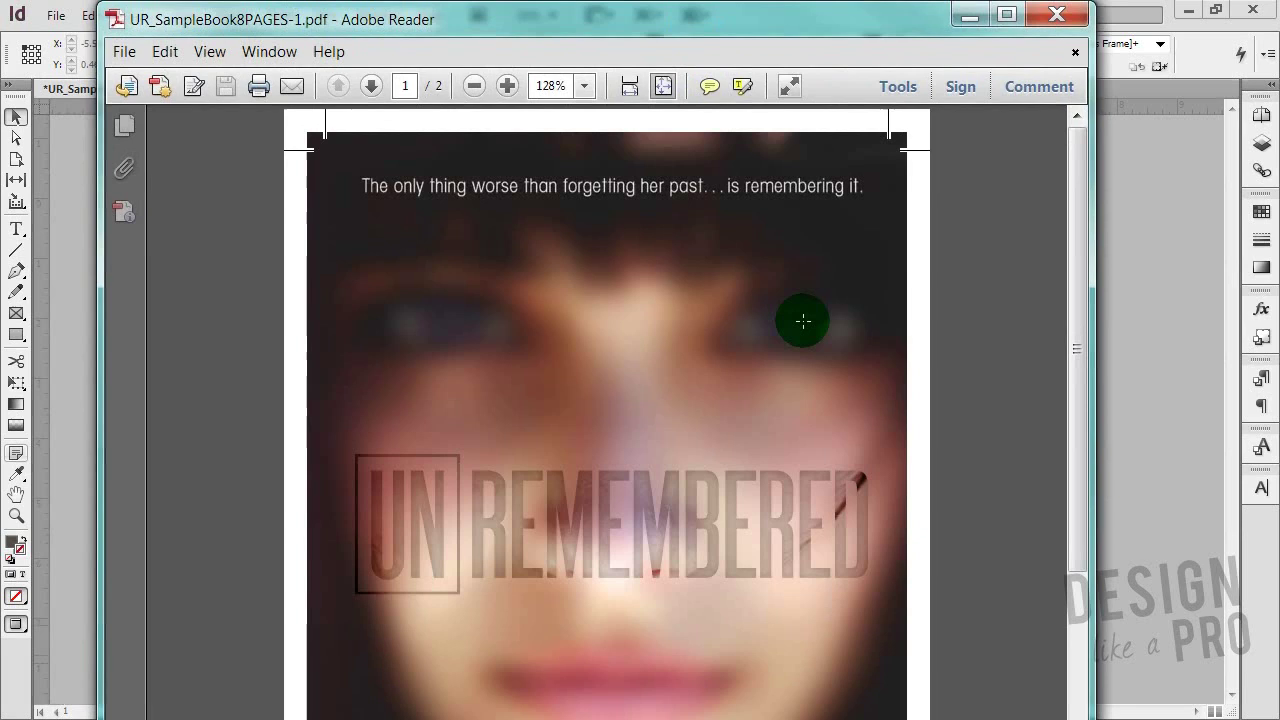
{"action": "scroll", "coordinate": [802, 320], "scroll_direction": "down", "scroll_amount": 2}
{"action": "scroll", "coordinate": [804, 327], "scroll_direction": "up", "scroll_amount": 2}
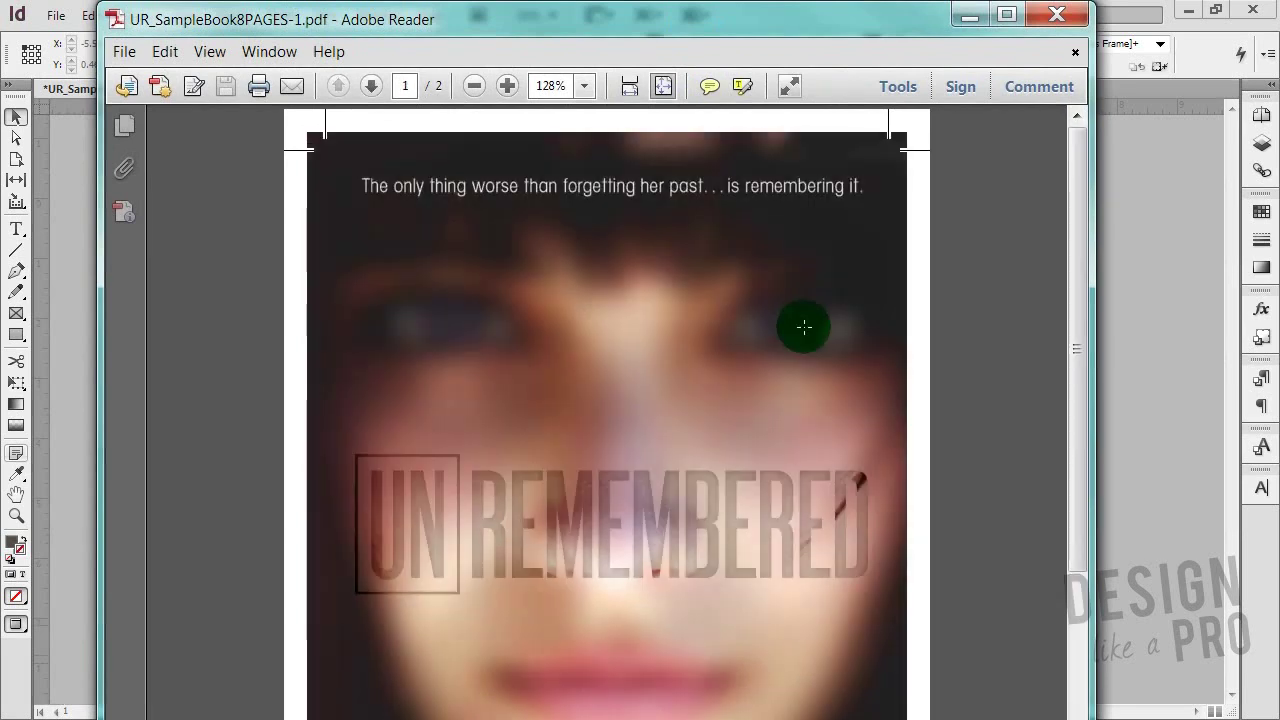
{"action": "left_click", "coordinate": [1056, 13]}
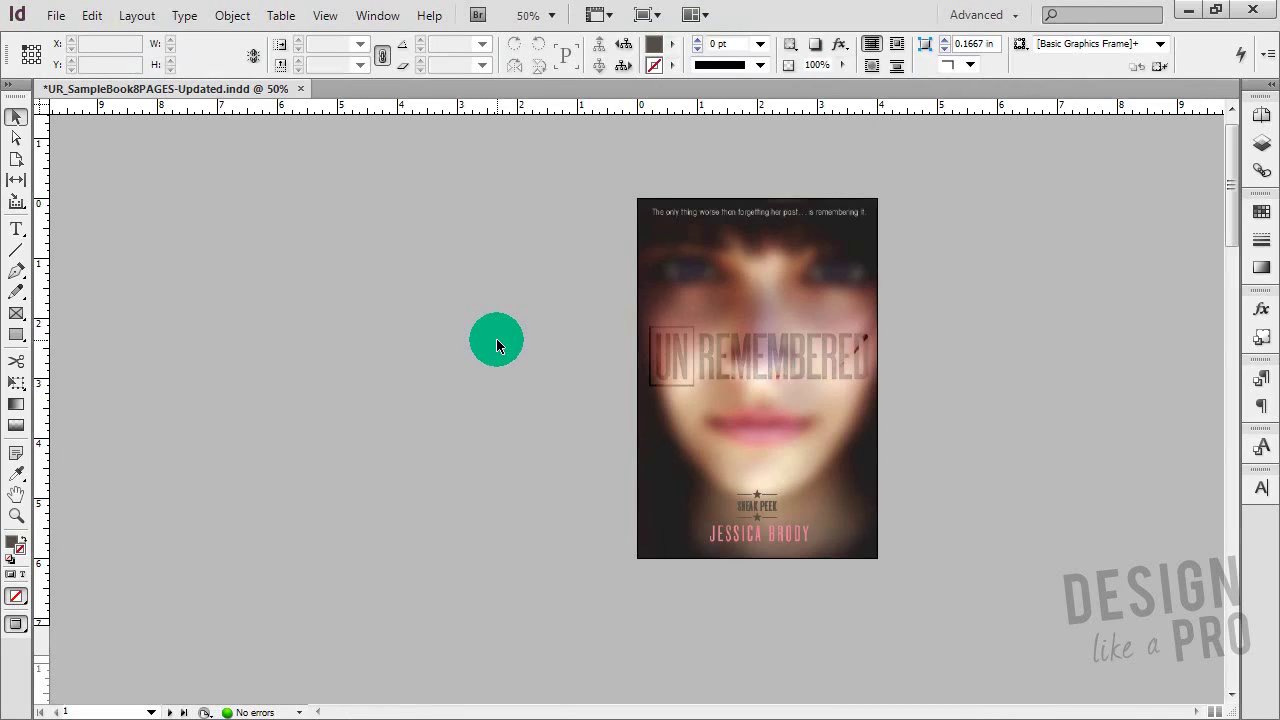
Export again, renaming the file to UR_SampleBook8PAGES-2.pdf, and save
{"action": "left_click", "coordinate": [56, 16]}
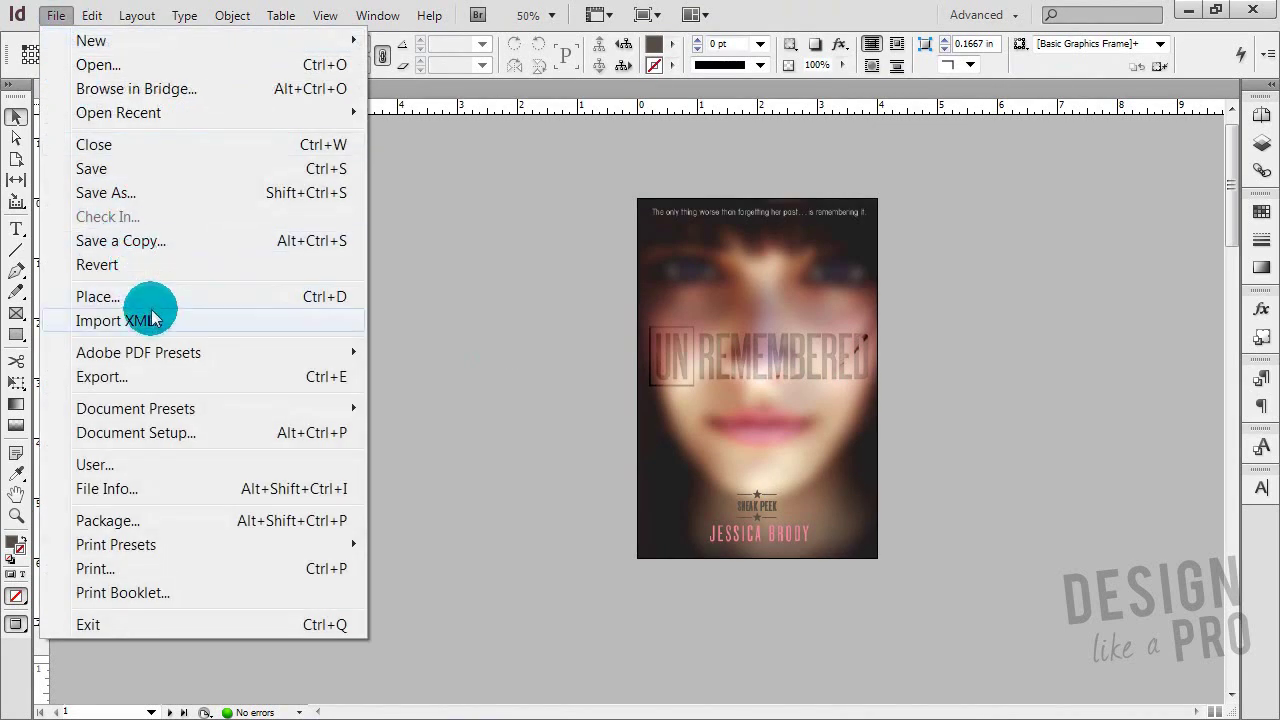
{"action": "left_click", "coordinate": [155, 377]}
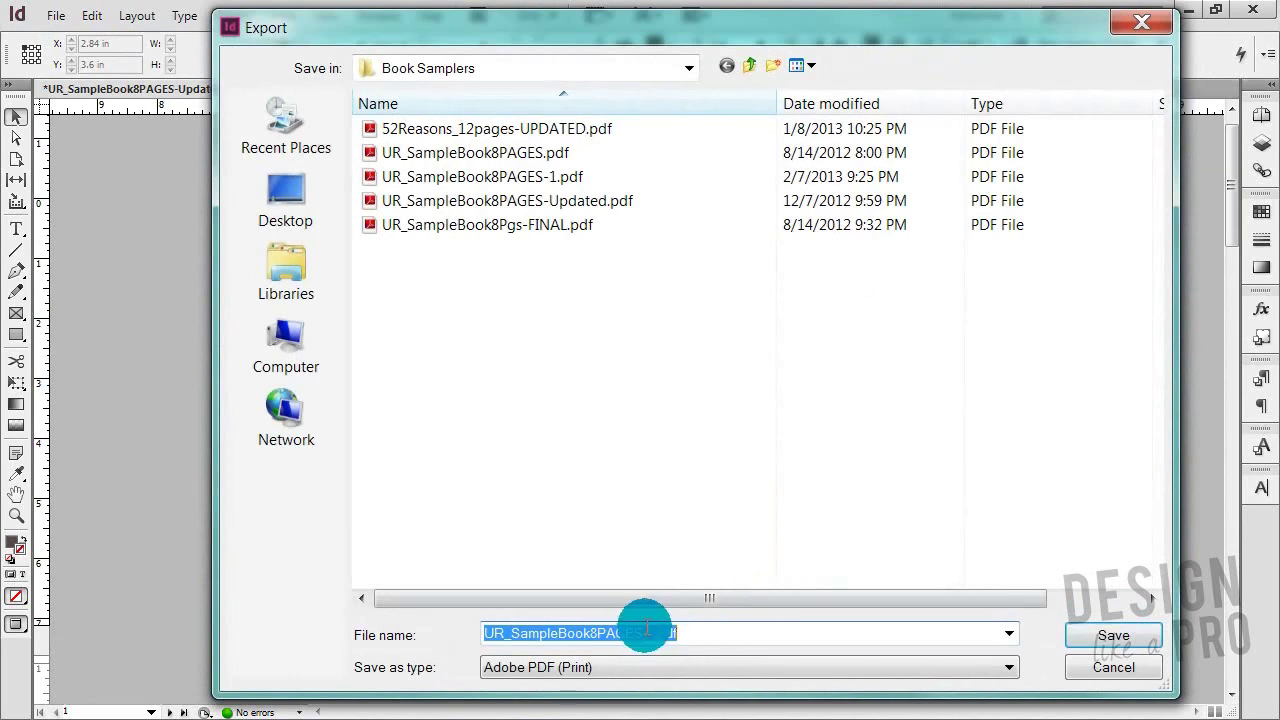
{"action": "left_click", "coordinate": [648, 633]}
{"action": "key", "text": "Delete"}
{"action": "type", "text": "2"}
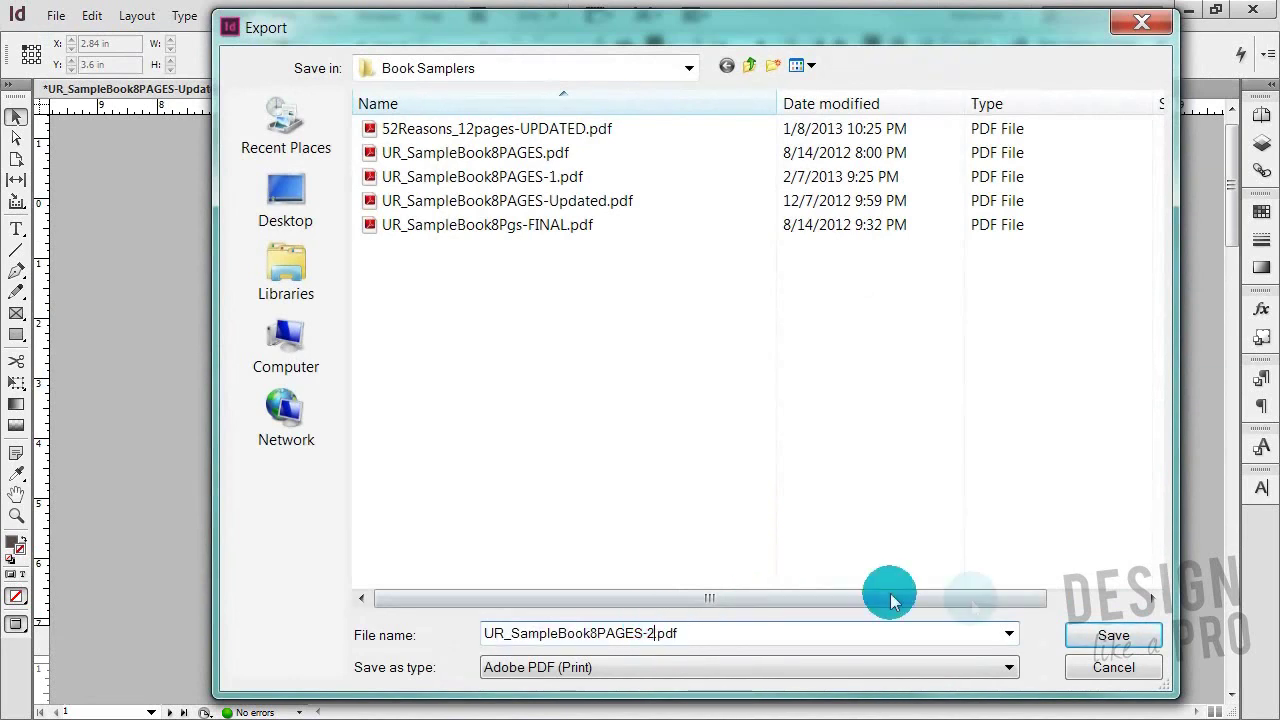
{"action": "left_click", "coordinate": [1141, 644]}
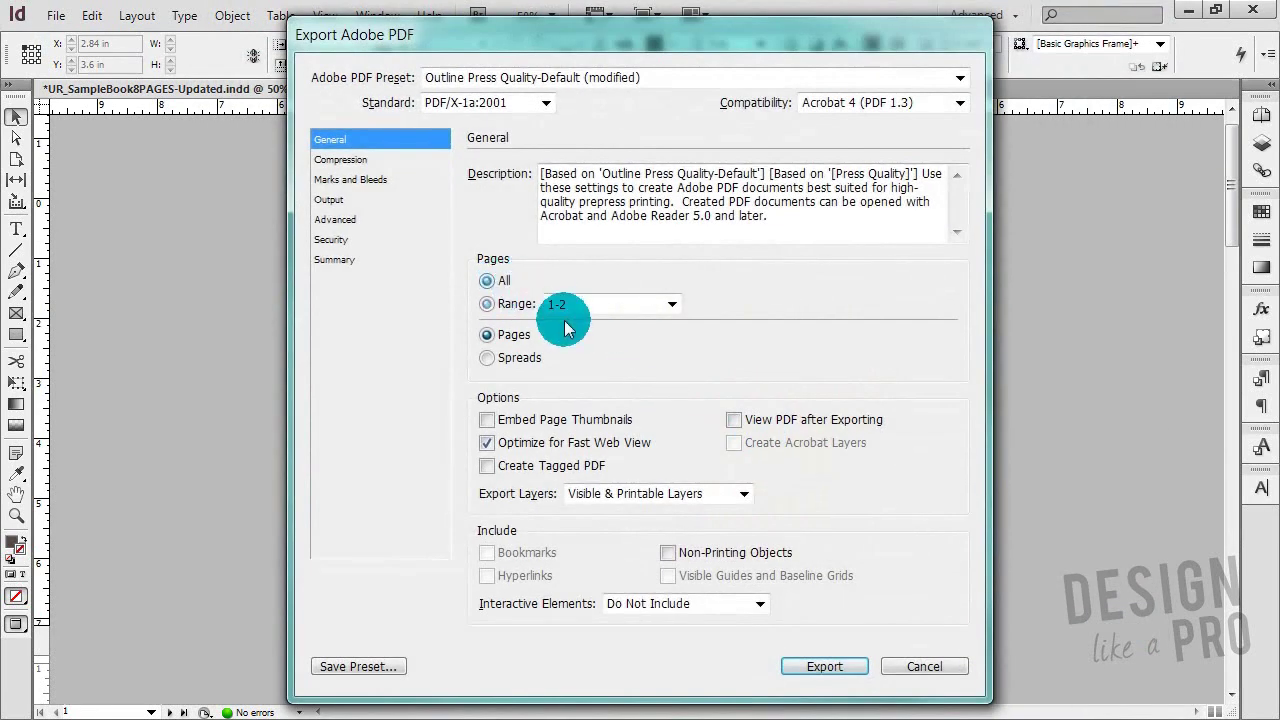
After trying a page range, set the export to All pages
{"action": "left_click", "coordinate": [487, 304]}
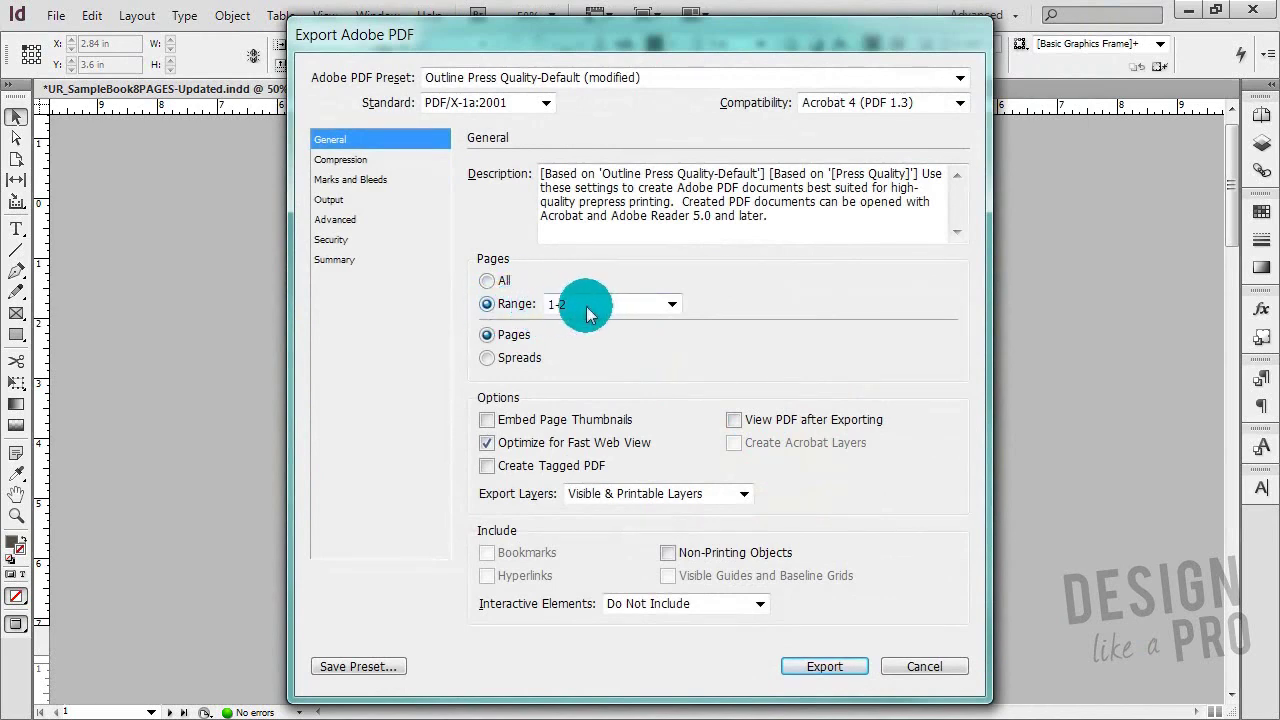
{"action": "double_click", "coordinate": [553, 305]}
{"action": "type", "text": "1"}
{"action": "left_click", "coordinate": [830, 676]}
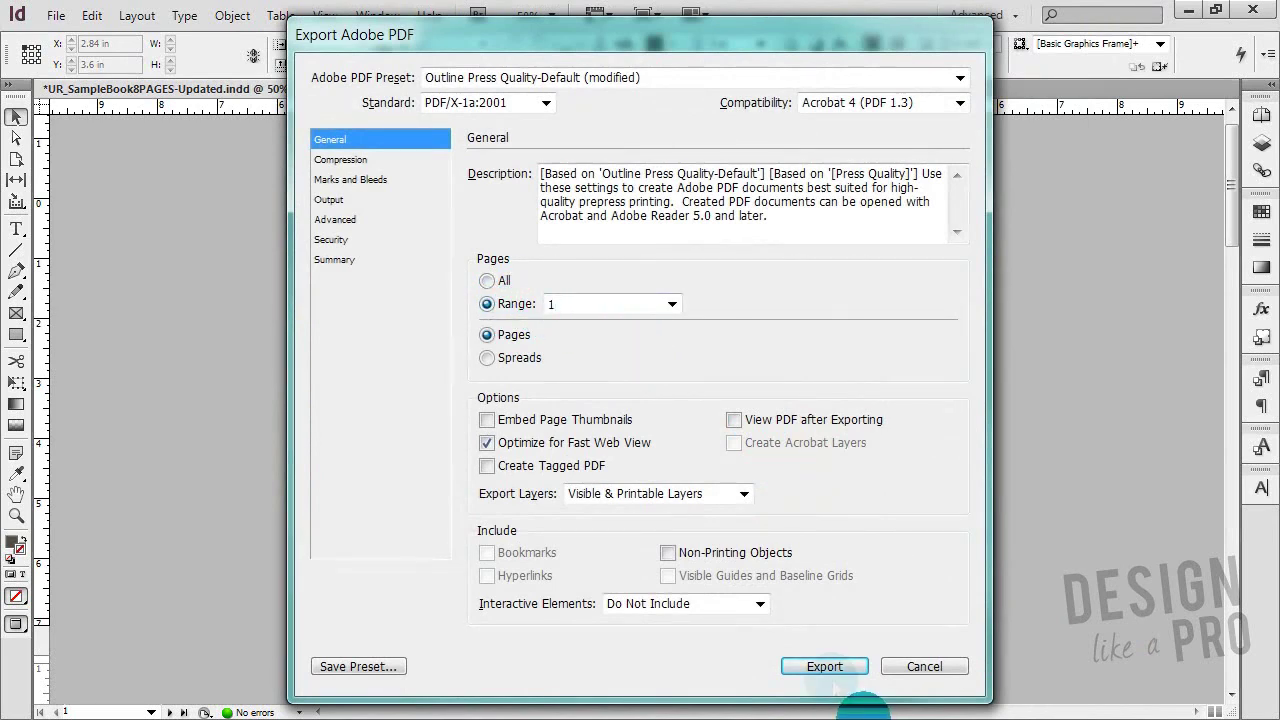
{"action": "double_click", "coordinate": [548, 306]}
{"action": "type", "text": "2"}
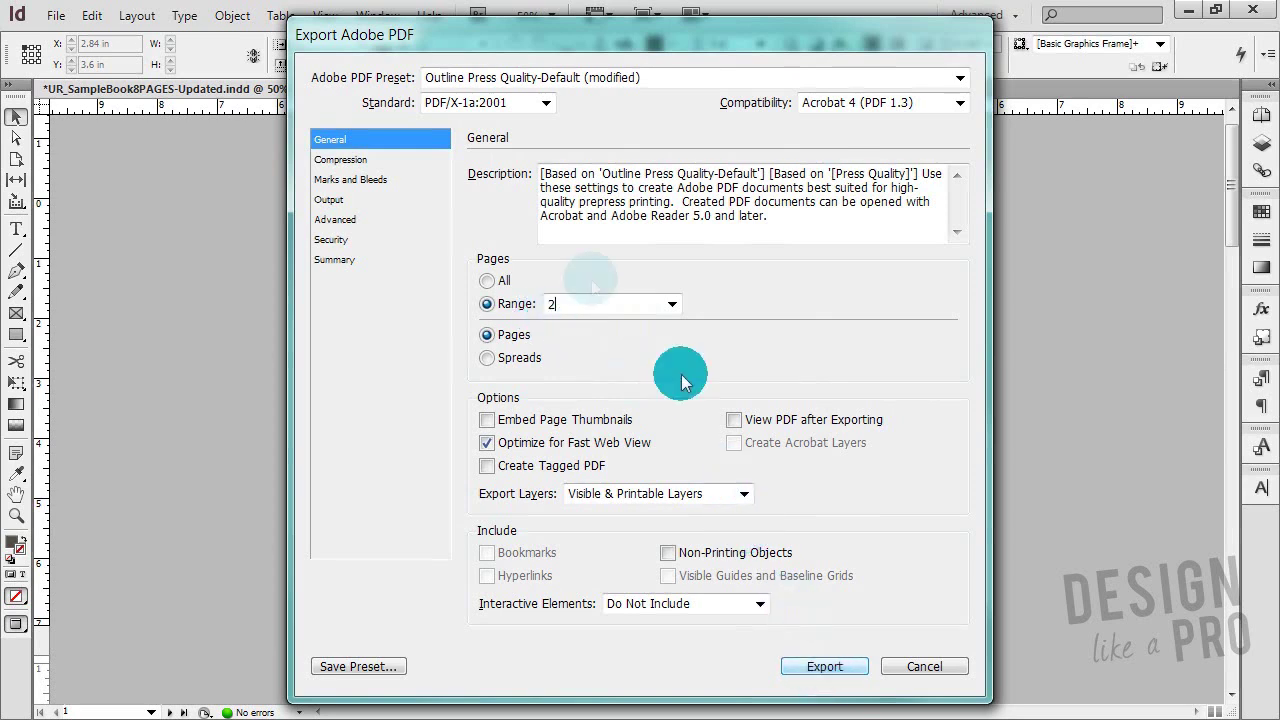
{"action": "type", "text": "3"}
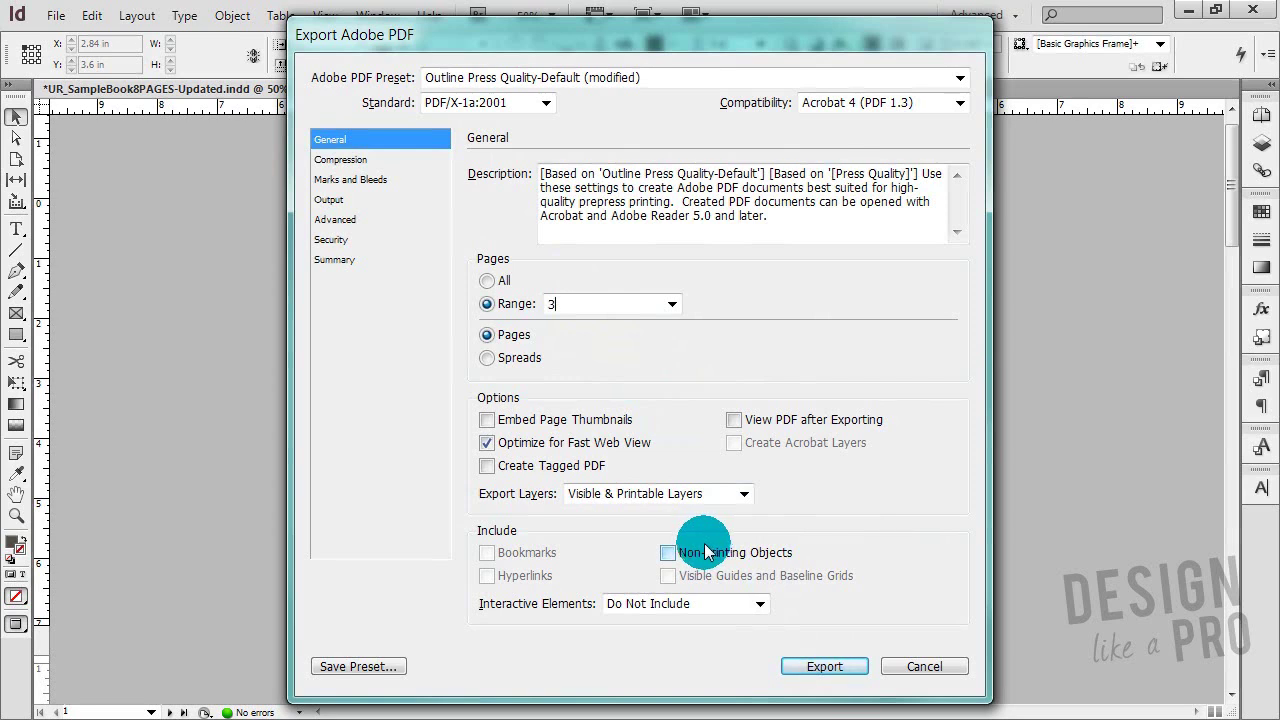
{"action": "left_click", "coordinate": [490, 280]}
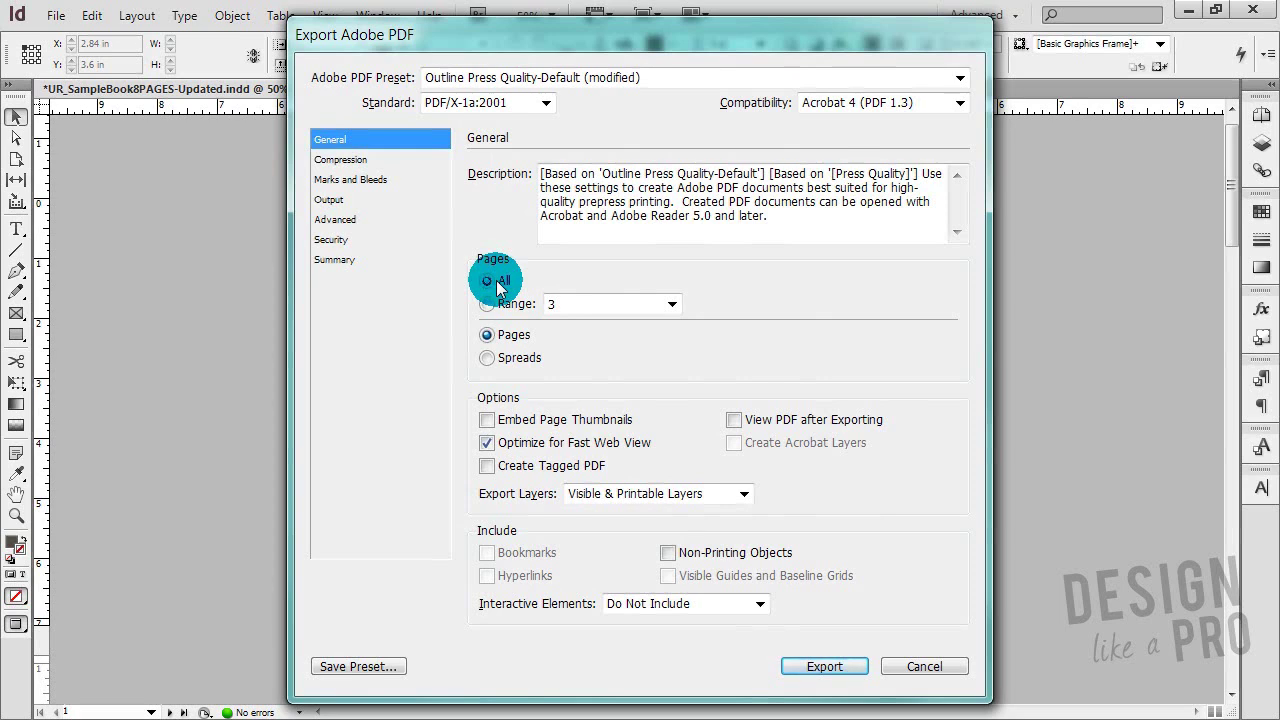
Export the PDF and open UR_SampleBook8PAGES-2.pdf from Explorer in Adobe Reader
{"action": "left_click", "coordinate": [825, 667]}
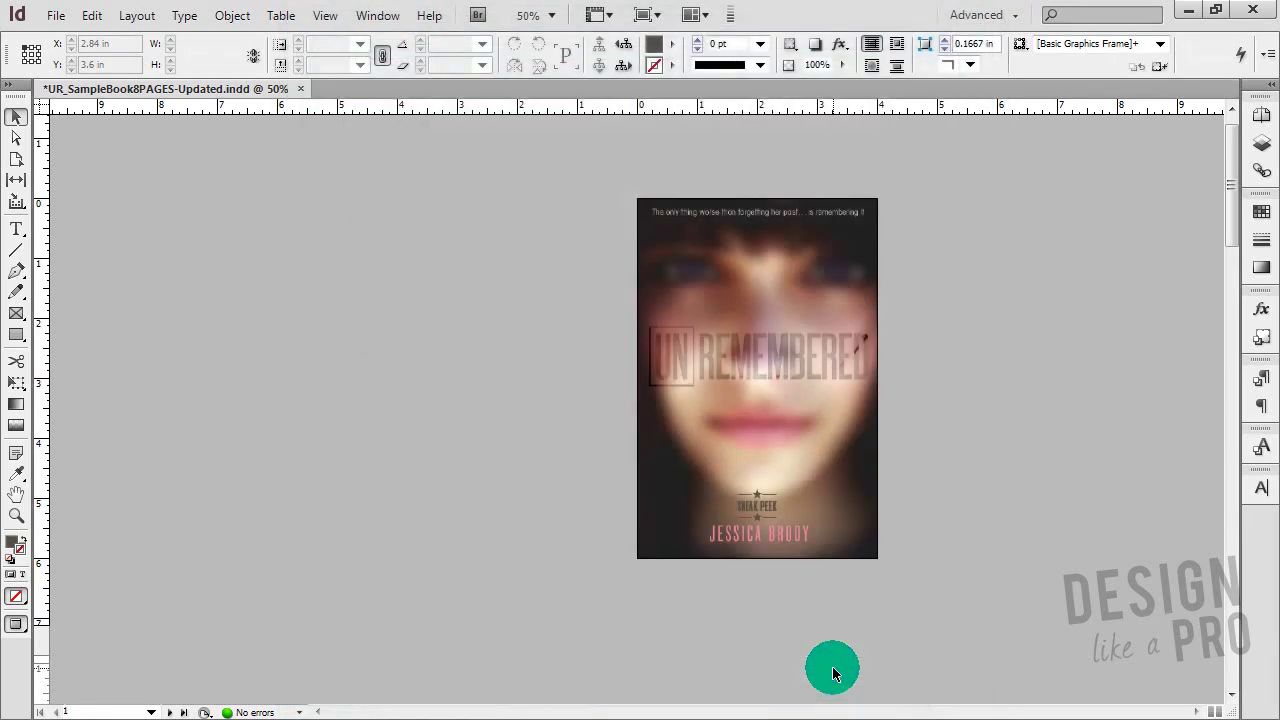
{"action": "left_click", "coordinate": [629, 263]}
{"action": "left_click", "coordinate": [546, 277]}
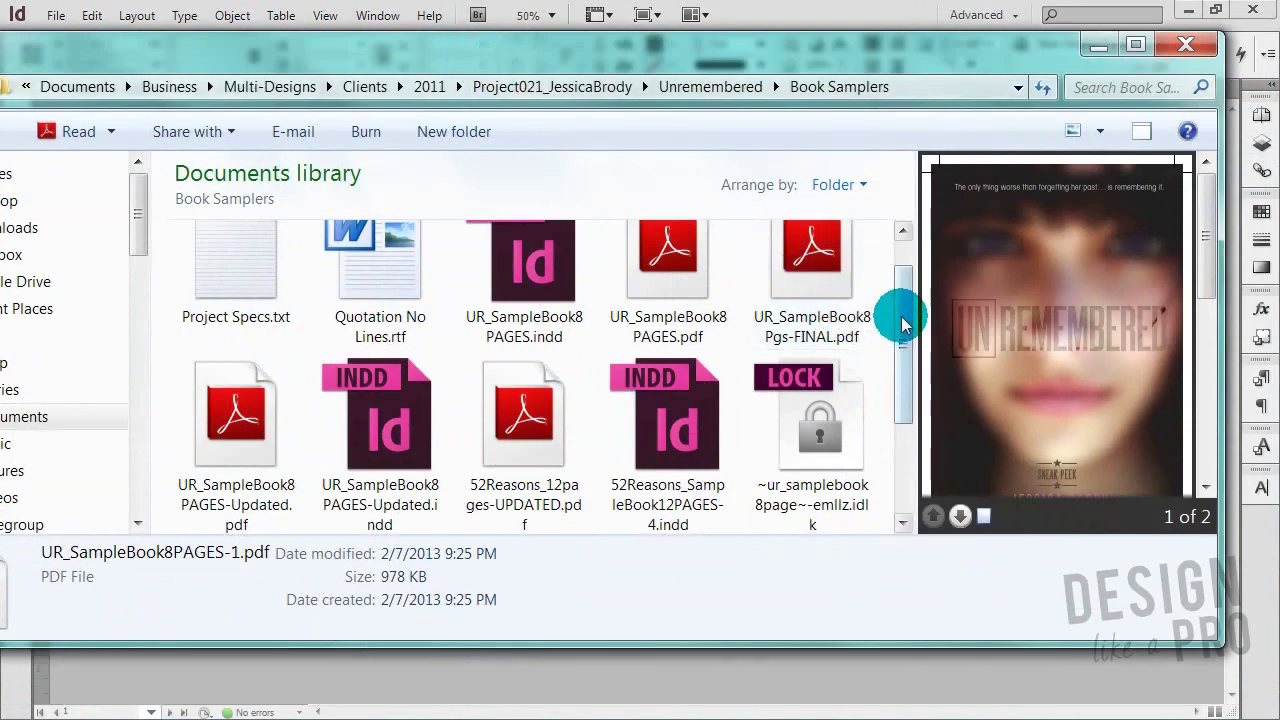
{"action": "scroll", "coordinate": [903, 314], "scroll_direction": "down", "scroll_amount": 2}
{"action": "left_click", "coordinate": [394, 414]}
{"action": "double_click", "coordinate": [394, 414]}
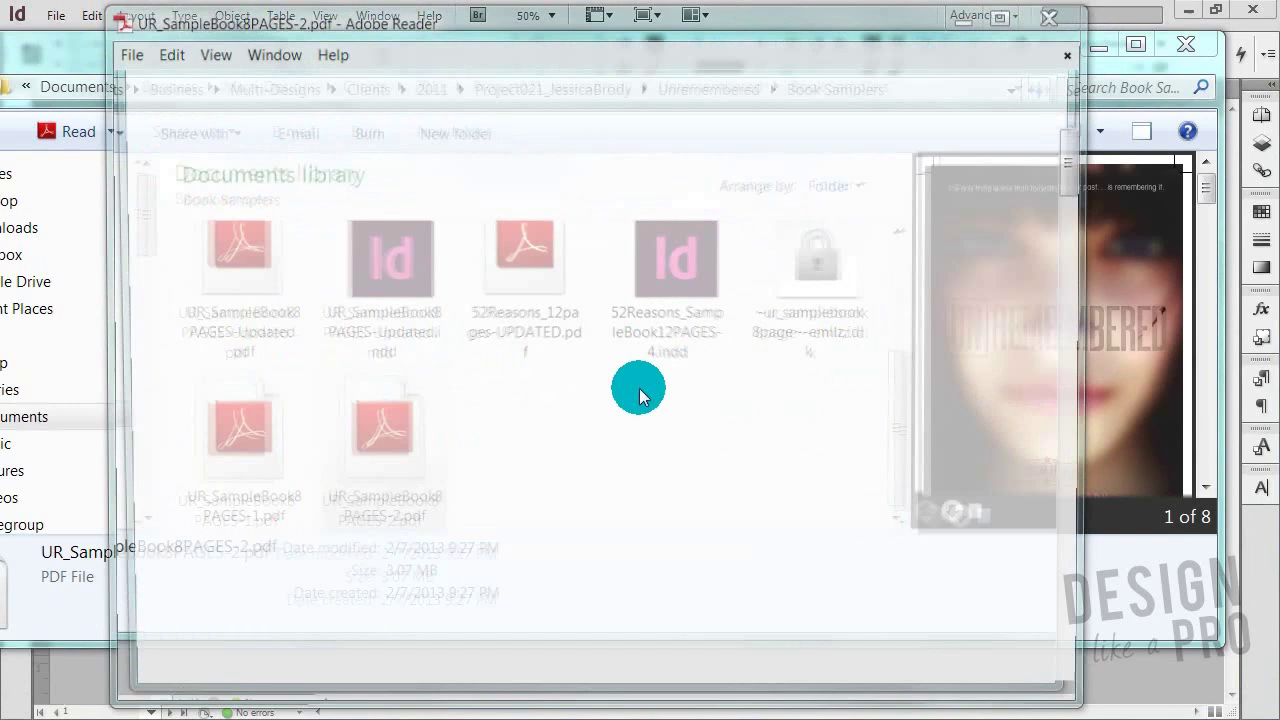
Scroll through the eight exported pages in Reader
{"action": "scroll", "coordinate": [637, 387], "scroll_direction": "down", "scroll_amount": 3}
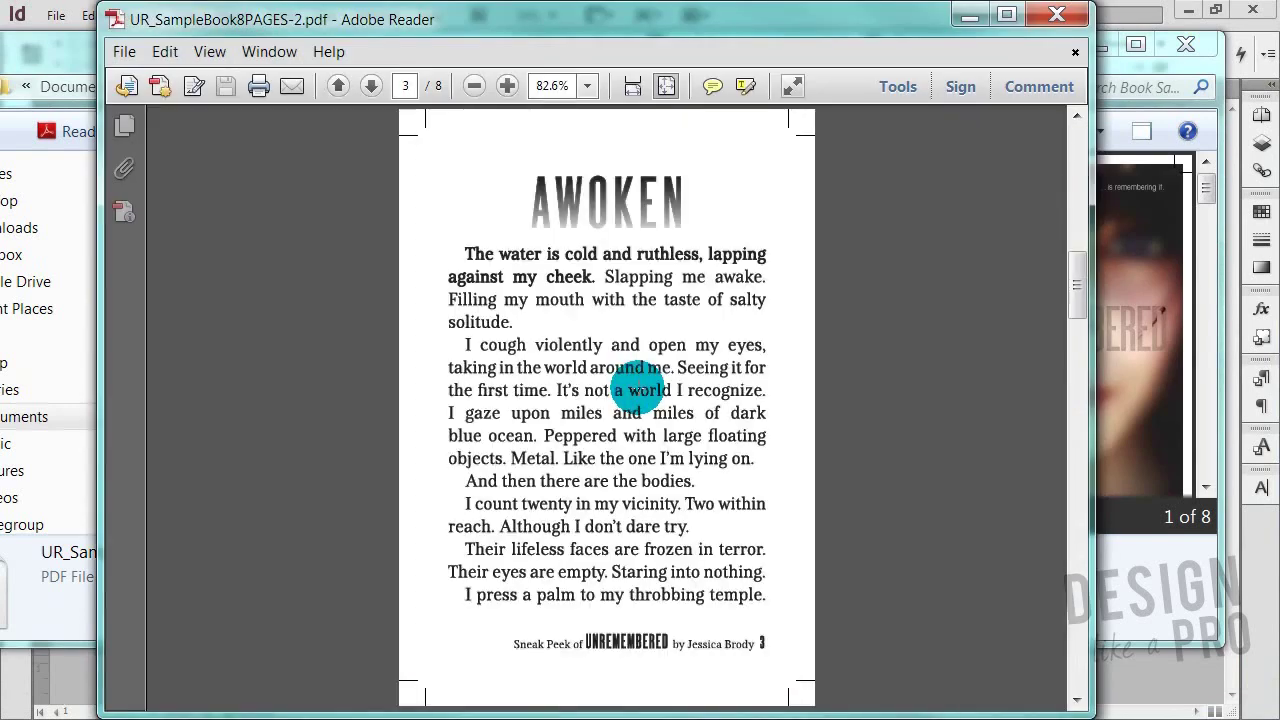
{"action": "scroll", "coordinate": [637, 387], "scroll_direction": "down", "scroll_amount": 1}
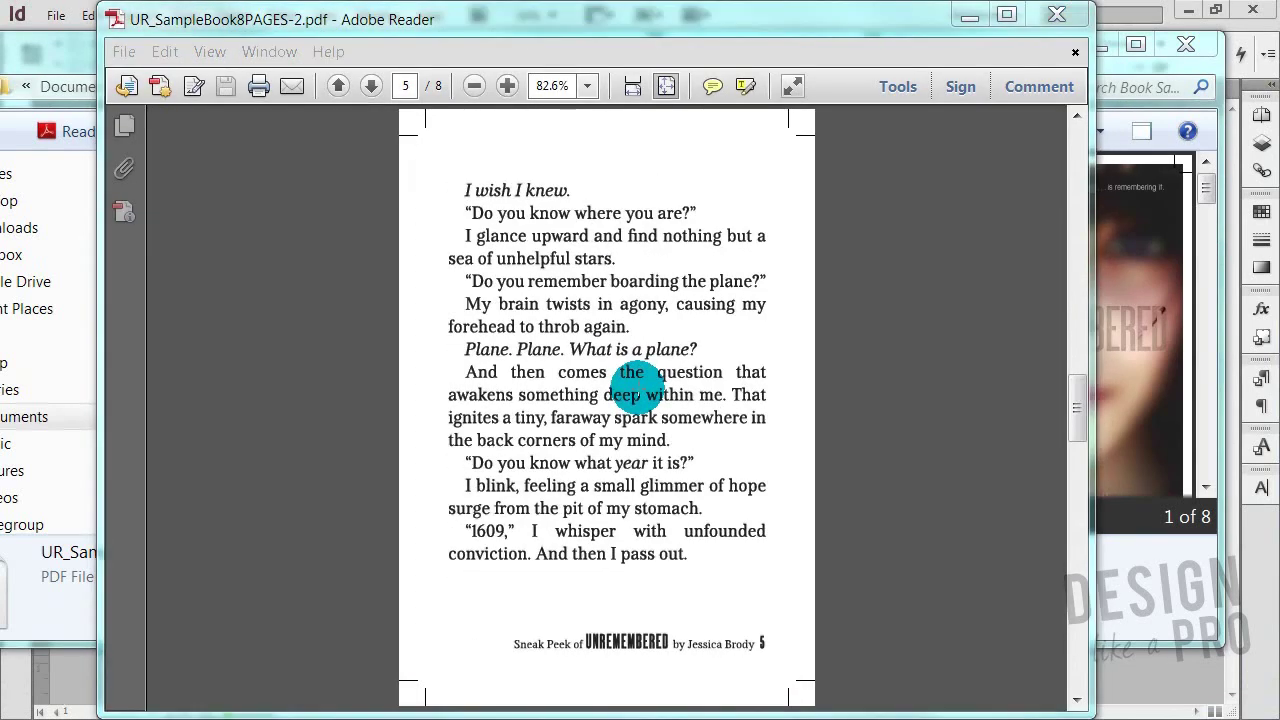
{"action": "left_click", "coordinate": [446, 264]}
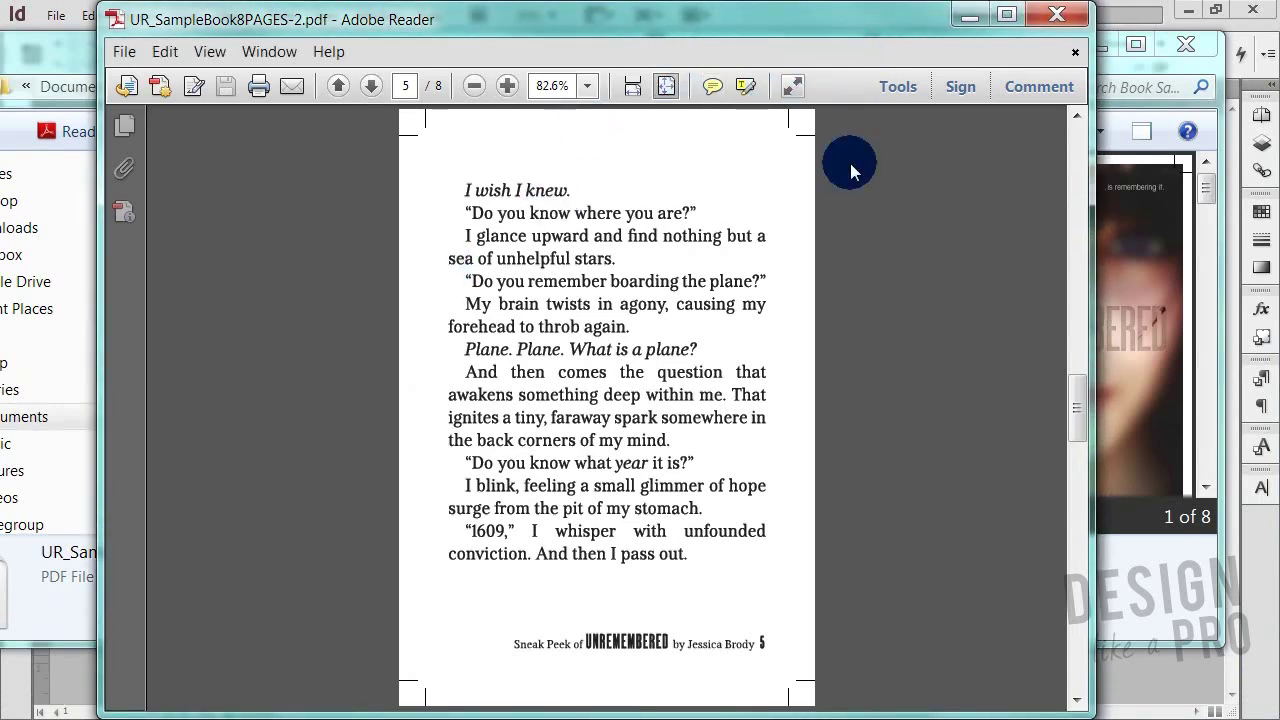
{"action": "left_click", "coordinate": [418, 22]}
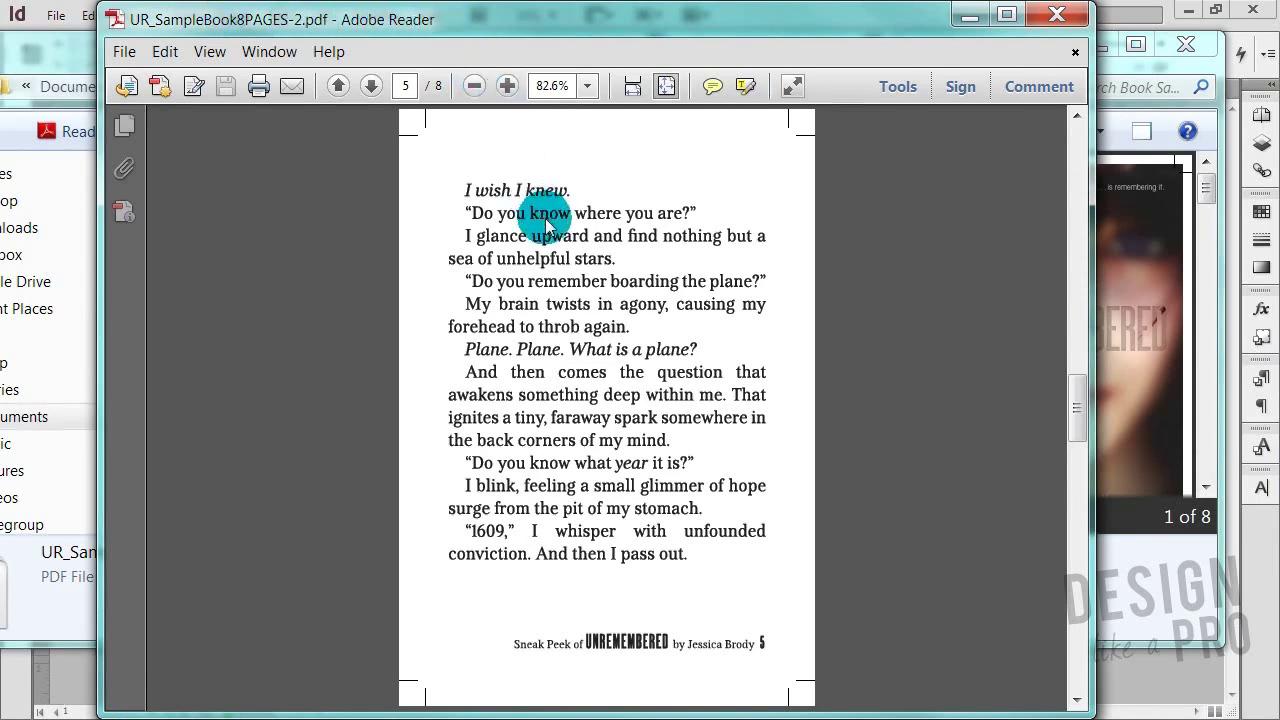
Close Reader and create a new Final Pages folder in Book Samplers
{"action": "left_click", "coordinate": [1057, 14]}
{"action": "left_click", "coordinate": [560, 456]}
{"action": "right_click", "coordinate": [621, 481]}
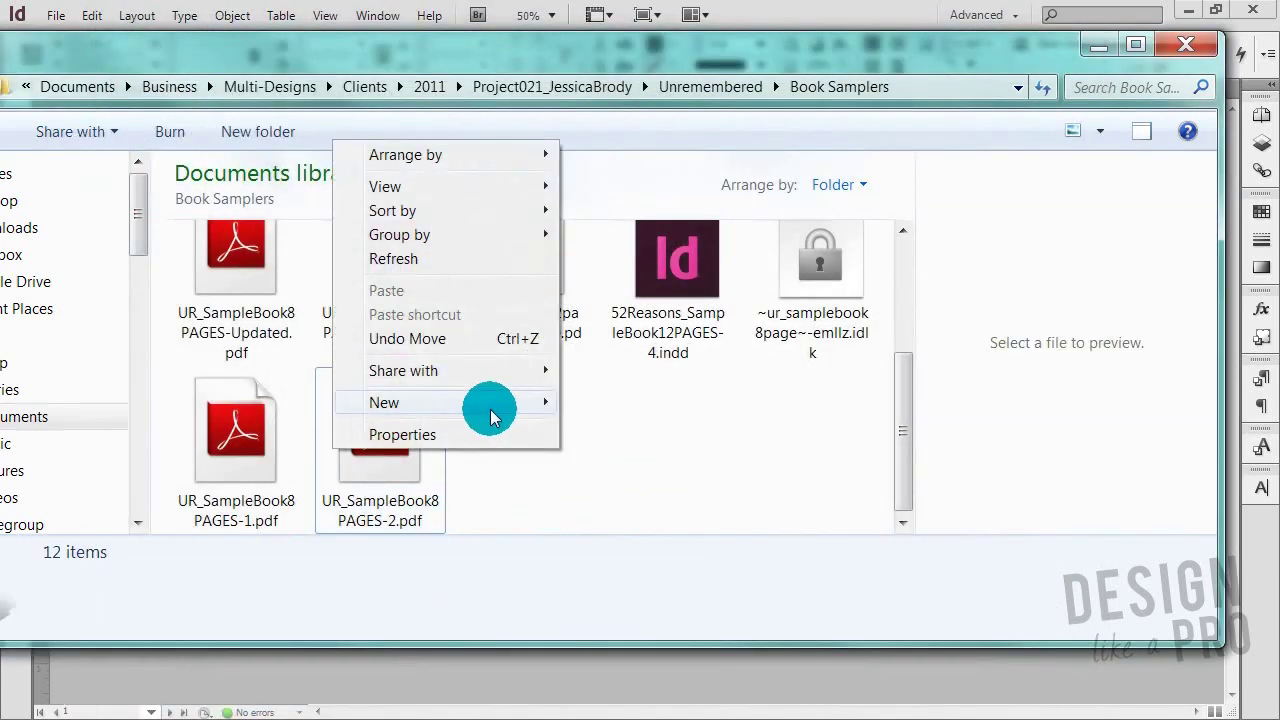
{"action": "mouse_move", "coordinate": [490, 405]}
{"action": "left_click", "coordinate": [614, 58]}
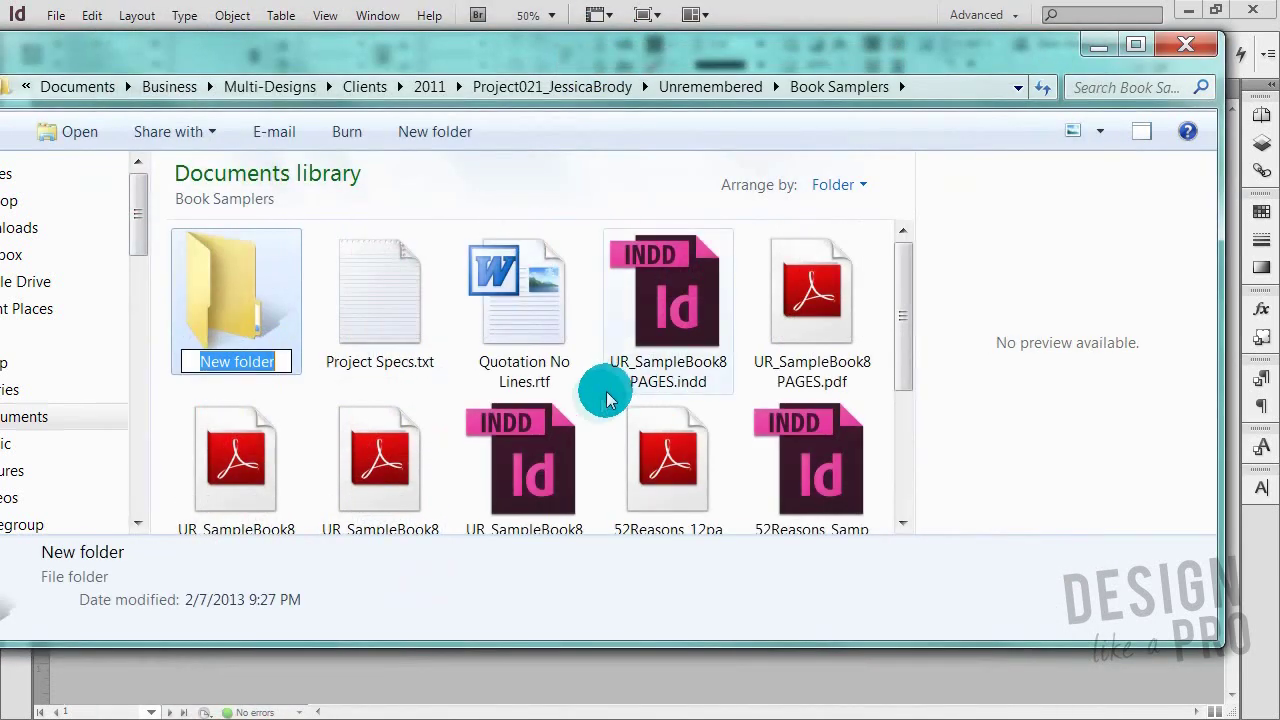
{"action": "type", "text": "Fin"}
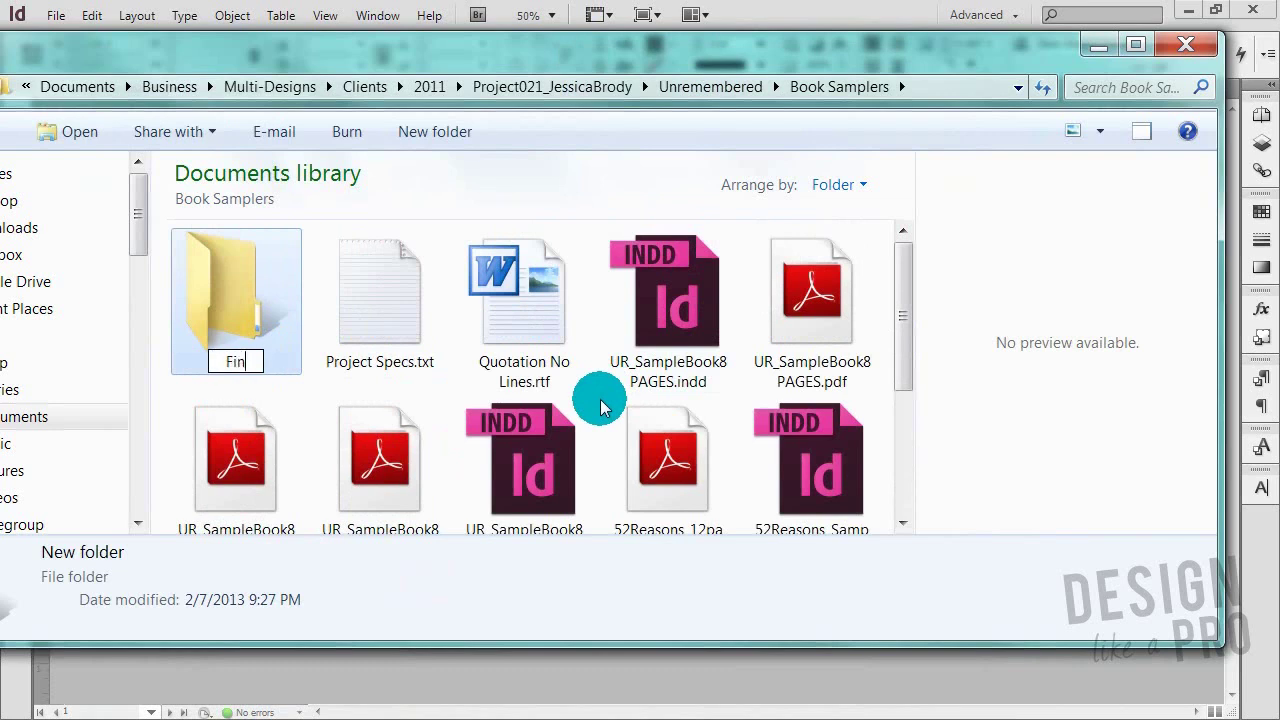
{"action": "type", "text": "al Pages"}
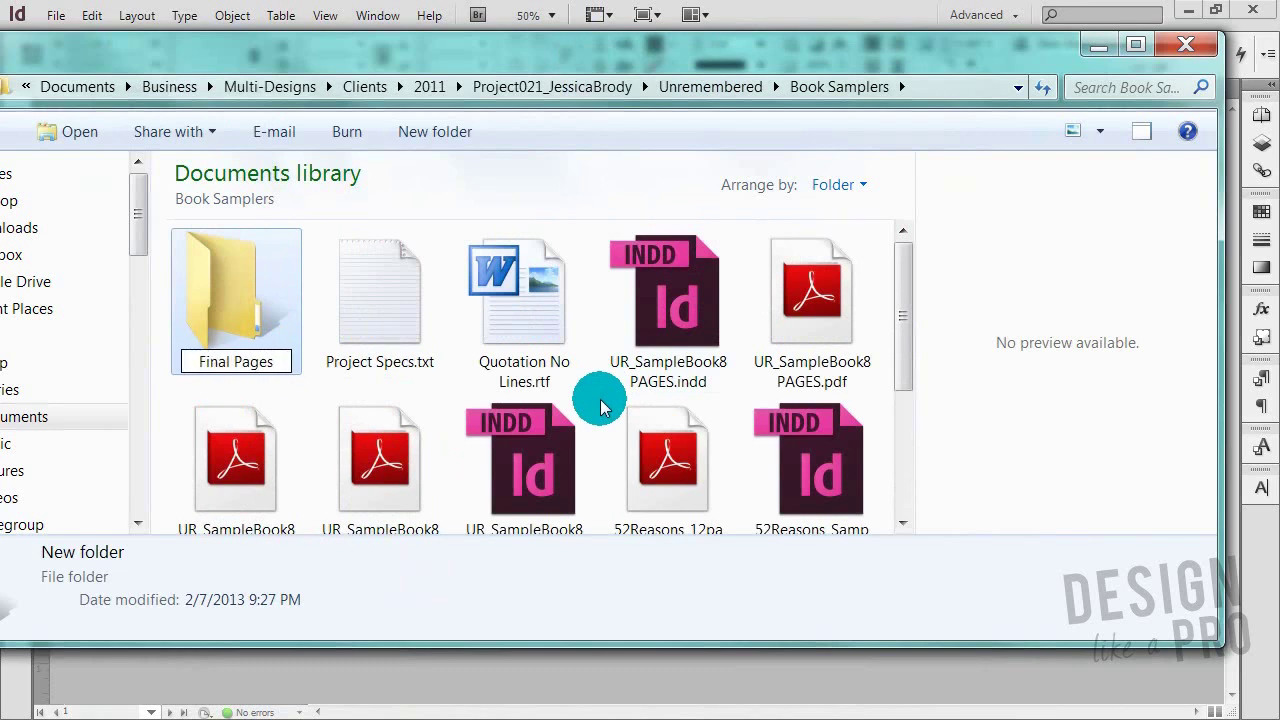
{"action": "left_click", "coordinate": [251, 300]}
{"action": "double_click", "coordinate": [252, 302]}
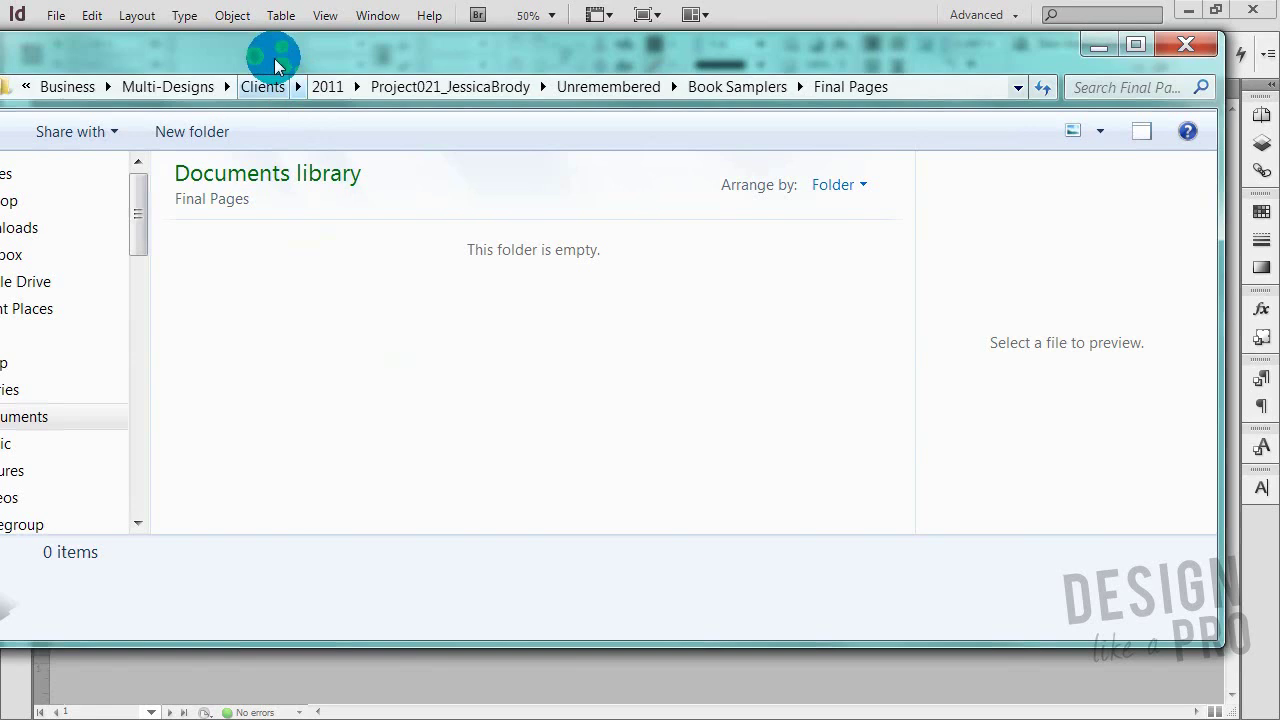
Back in Book Samplers, open UR_SampleBook8PAGES-2.pdf with Adobe Acrobat
{"action": "left_click", "coordinate": [737, 86]}
{"action": "scroll", "coordinate": [640, 490], "scroll_direction": "down", "scroll_amount": 3}
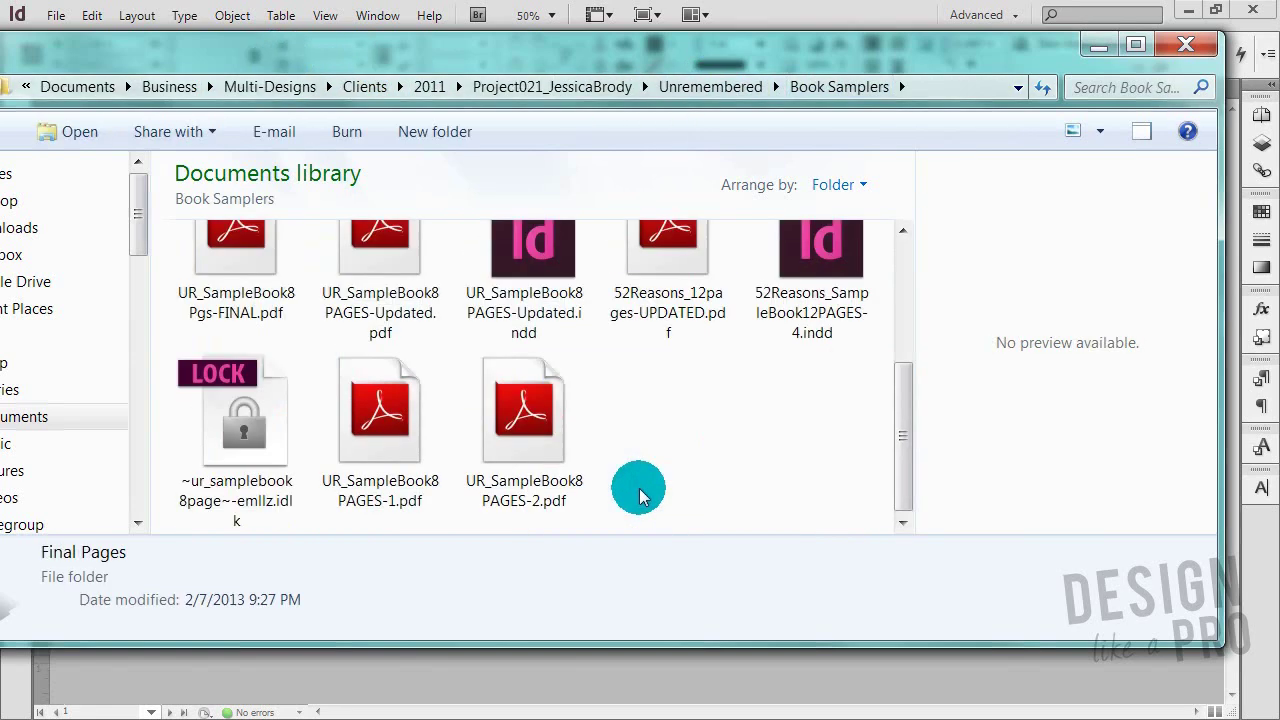
{"action": "left_click", "coordinate": [532, 436]}
{"action": "right_click", "coordinate": [527, 400]}
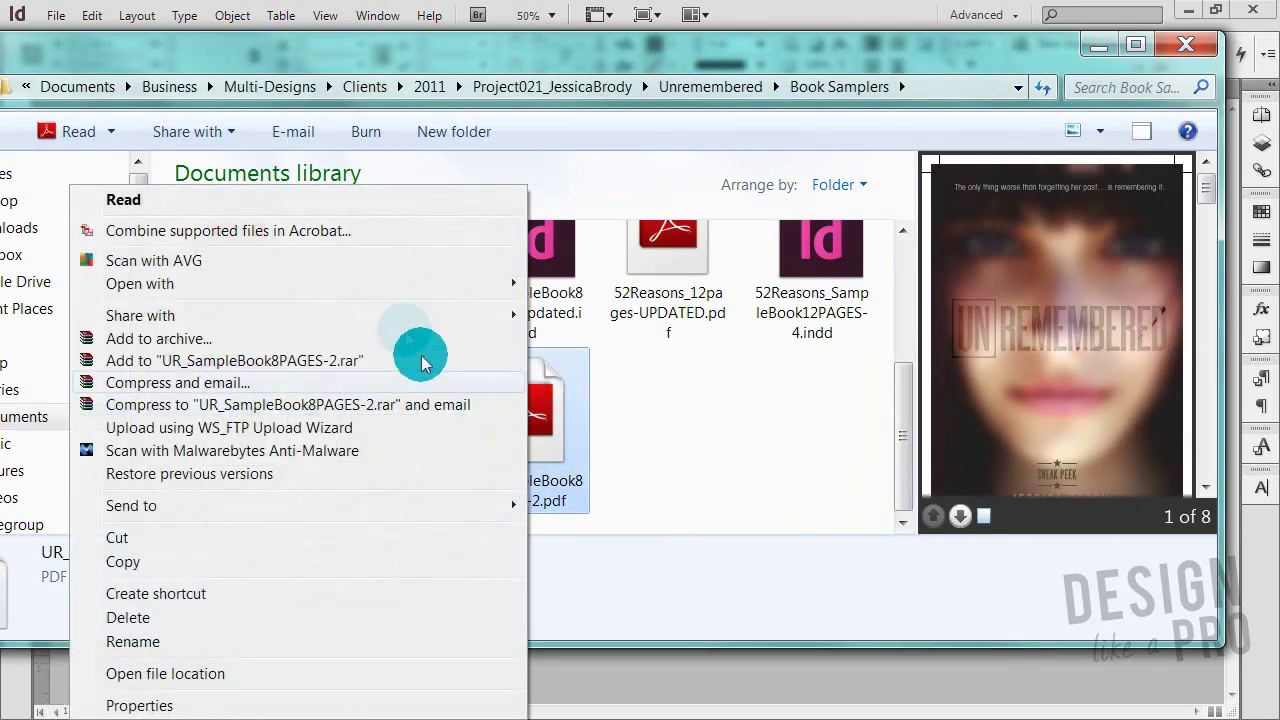
{"action": "mouse_move", "coordinate": [403, 286]}
{"action": "left_click", "coordinate": [530, 284]}
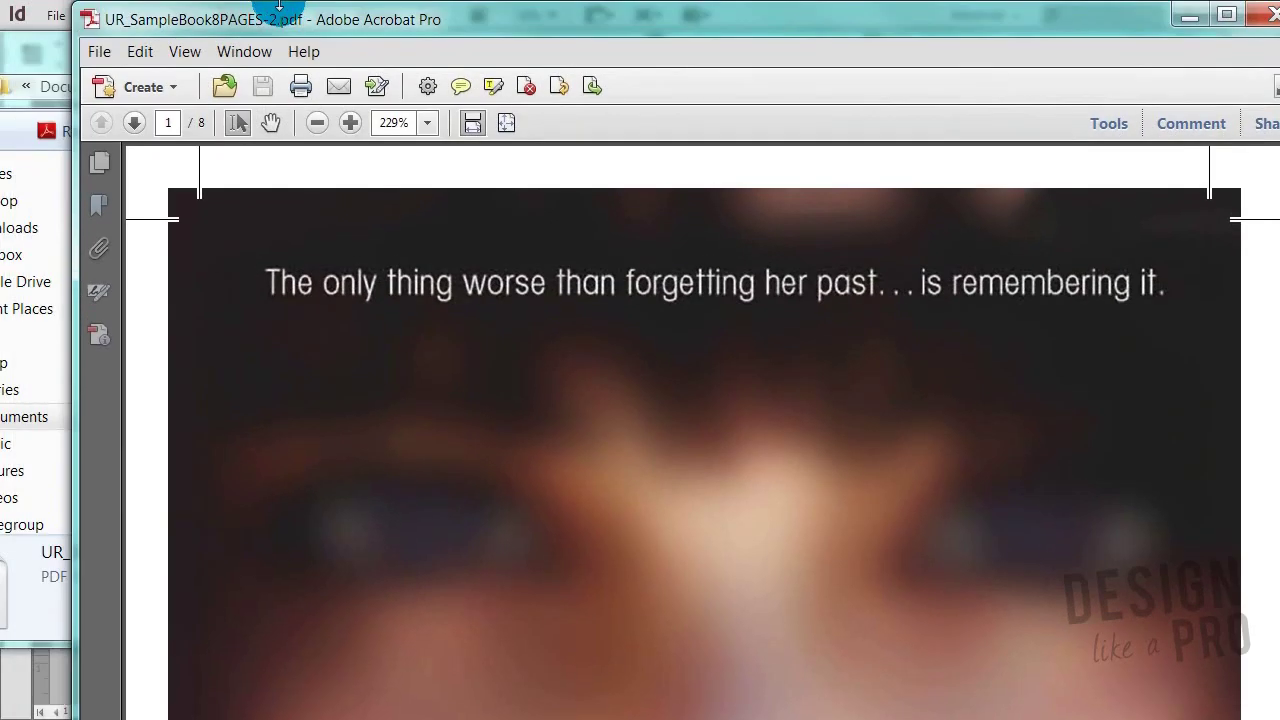
Maximize Acrobat, show page thumbnails, and choose Tools > Pages > Extract
{"action": "double_click", "coordinate": [286, 20]}
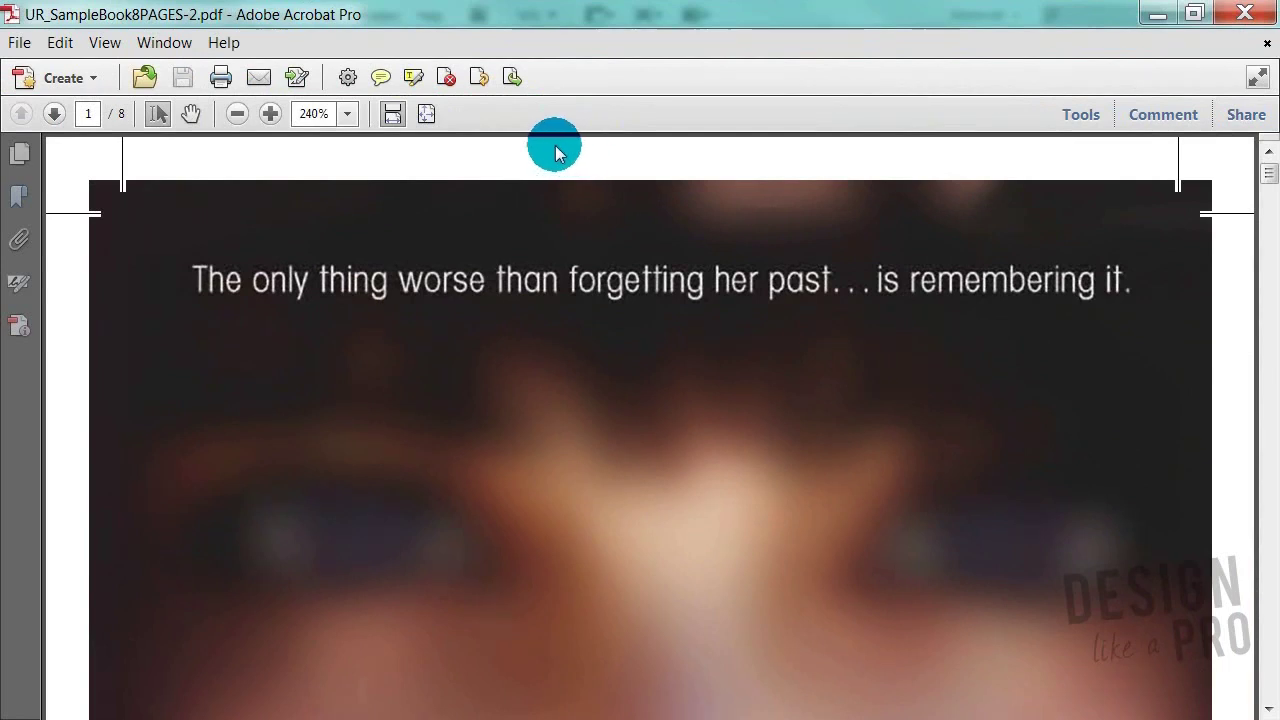
{"action": "left_click", "coordinate": [22, 153]}
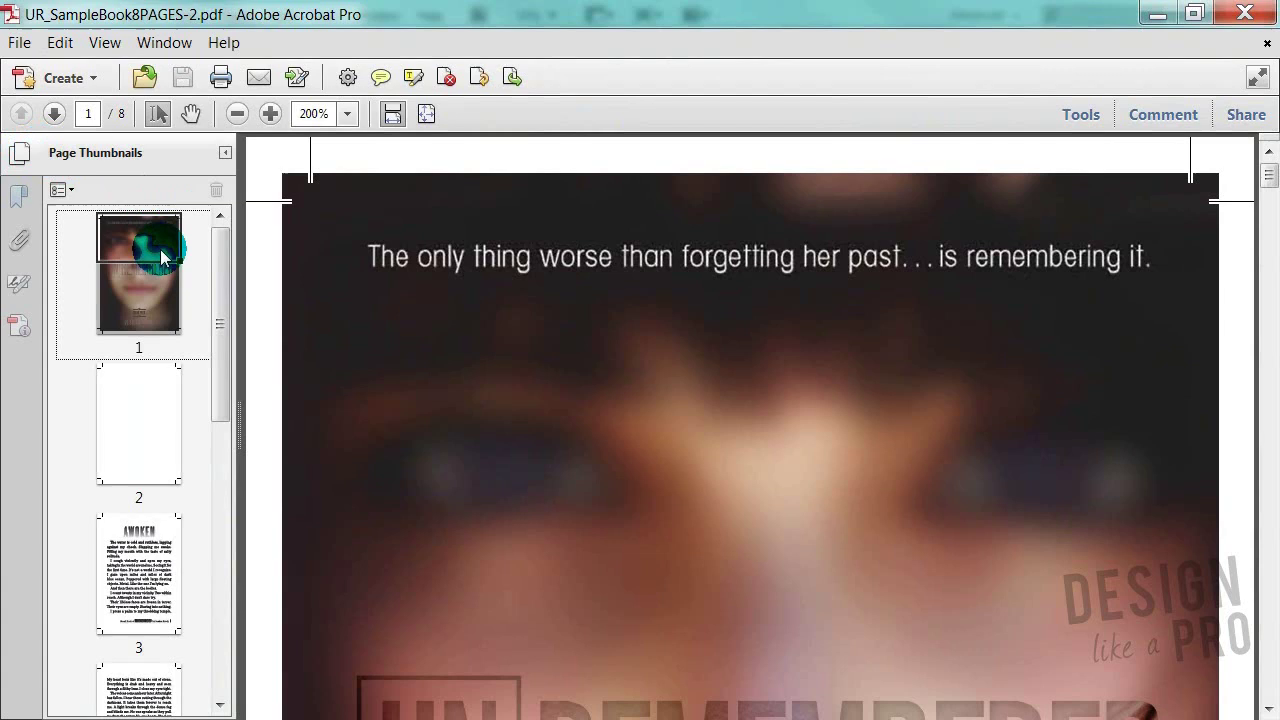
{"action": "left_click", "coordinate": [1098, 115]}
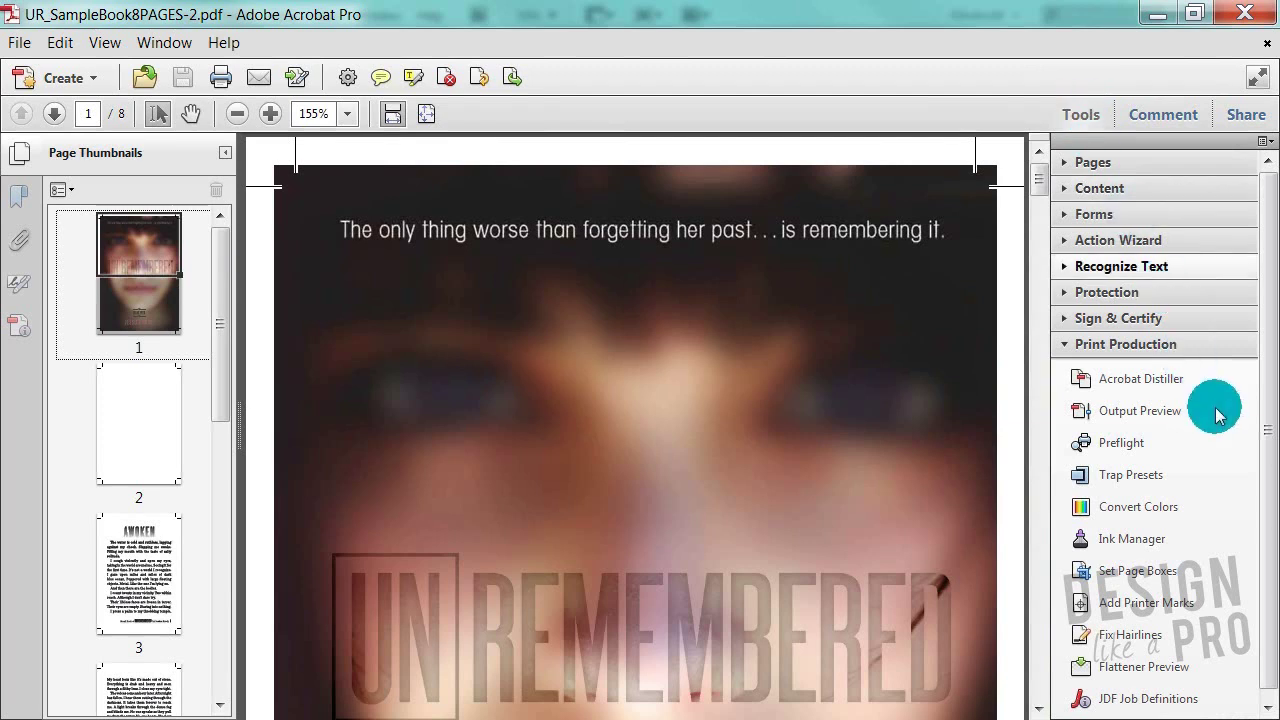
{"action": "left_click", "coordinate": [1128, 163]}
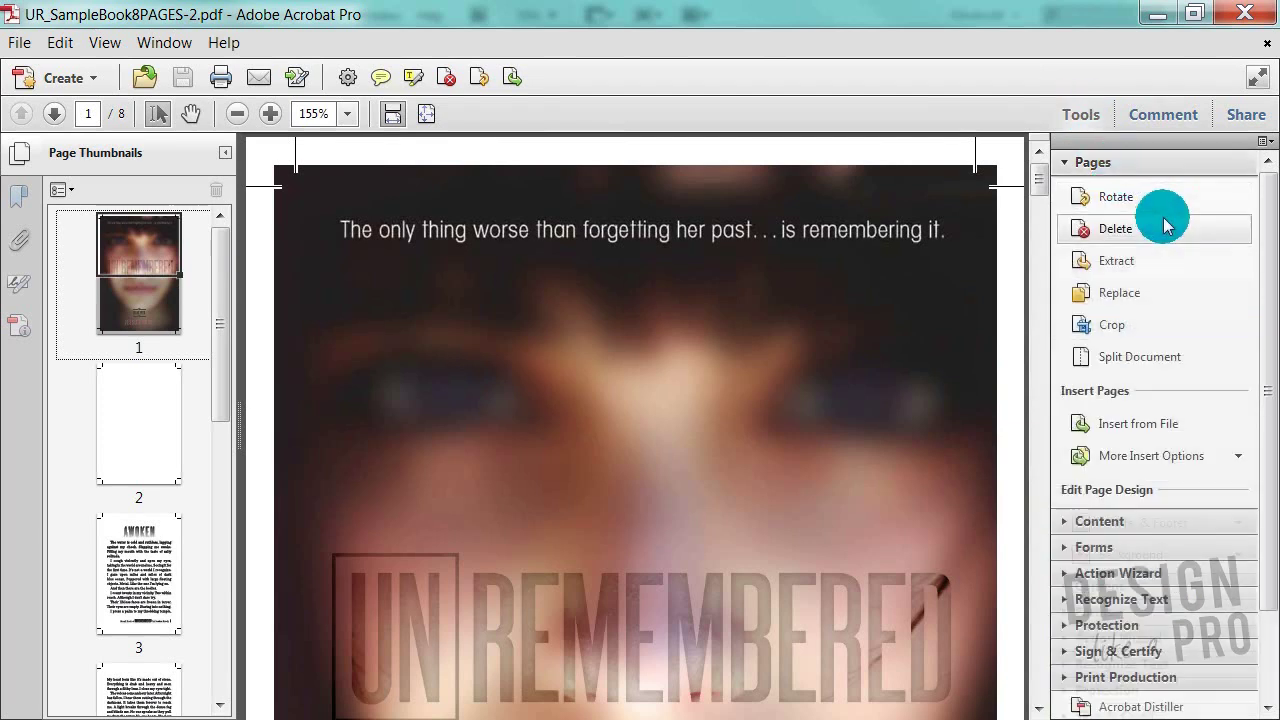
{"action": "left_click", "coordinate": [1116, 268]}
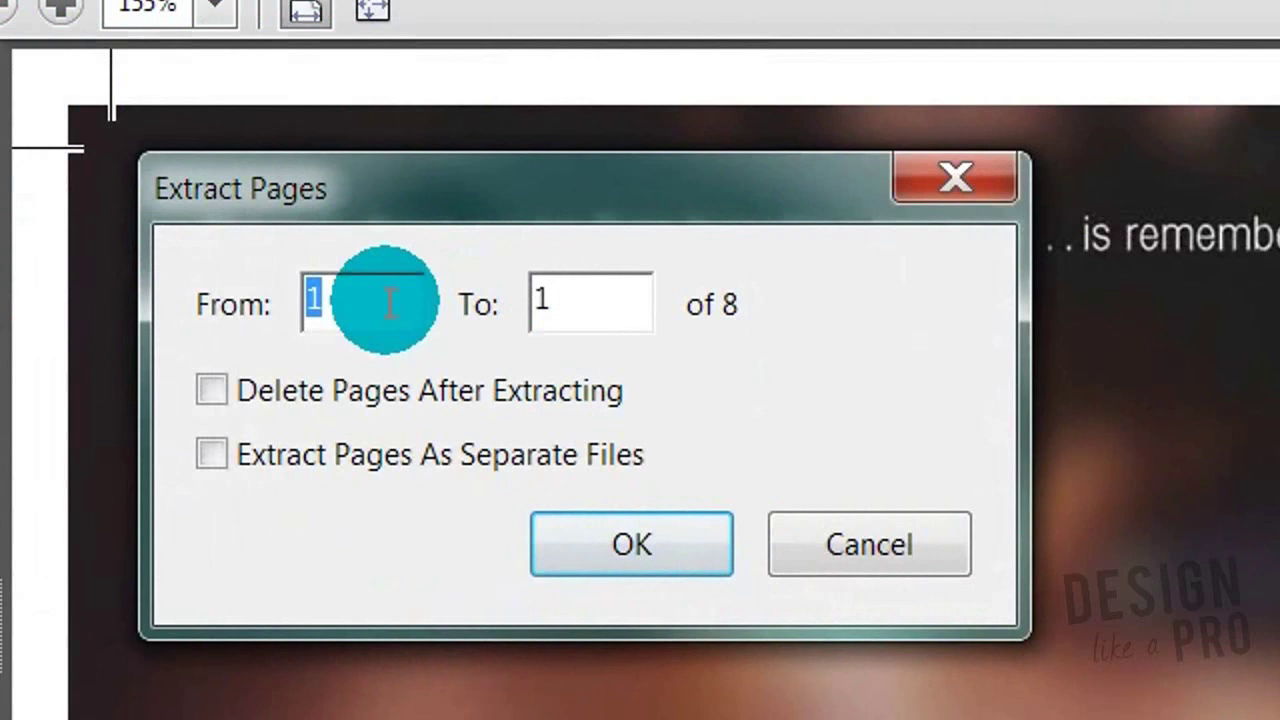
Extract pages 1 to 8 as separate files, bringing up the destination folder chooser
{"action": "left_click", "coordinate": [433, 260]}
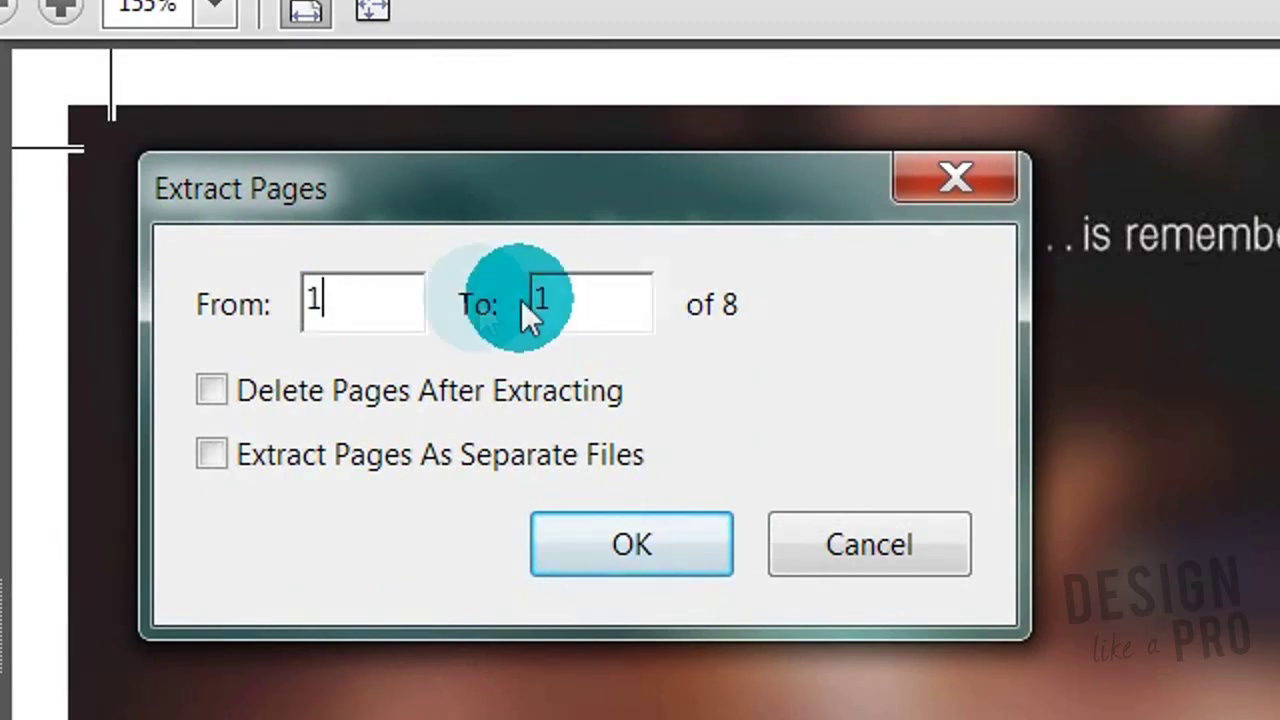
{"action": "left_click_drag", "start_coordinate": [531, 309], "coordinate": [480, 329]}
{"action": "key", "text": "BackSpace"}
{"action": "type", "text": "8"}
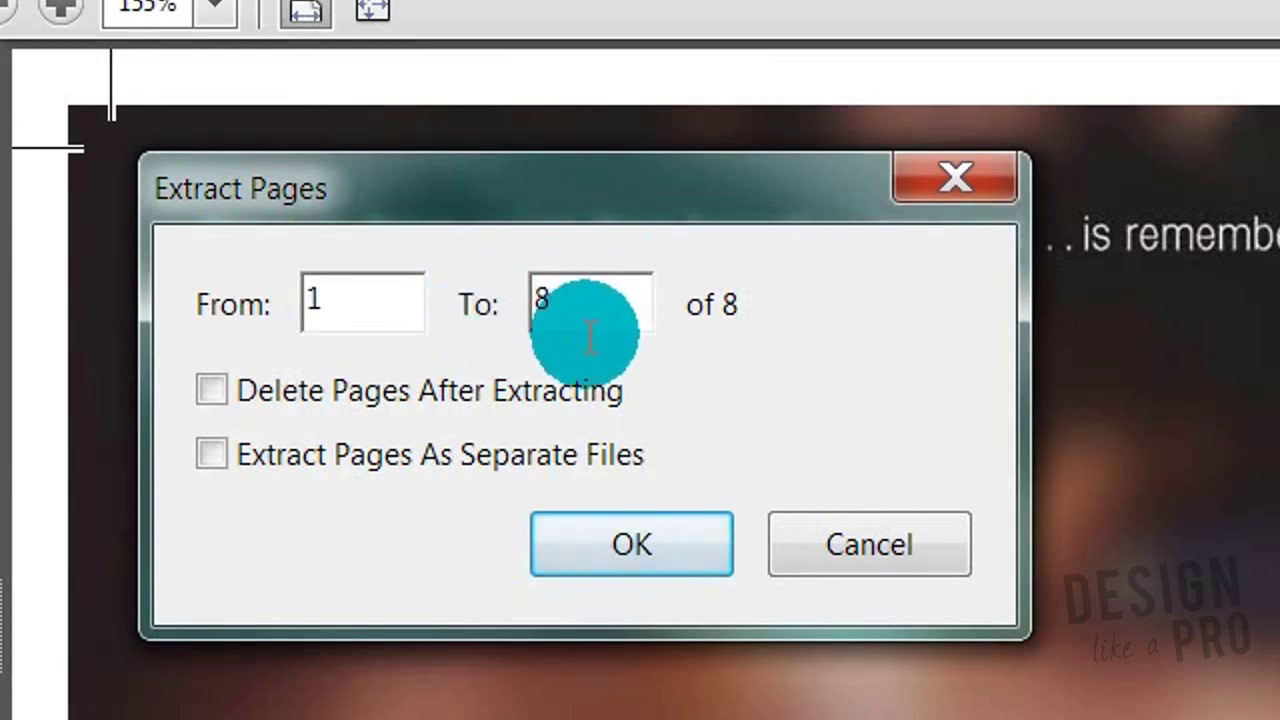
{"action": "left_click", "coordinate": [211, 458]}
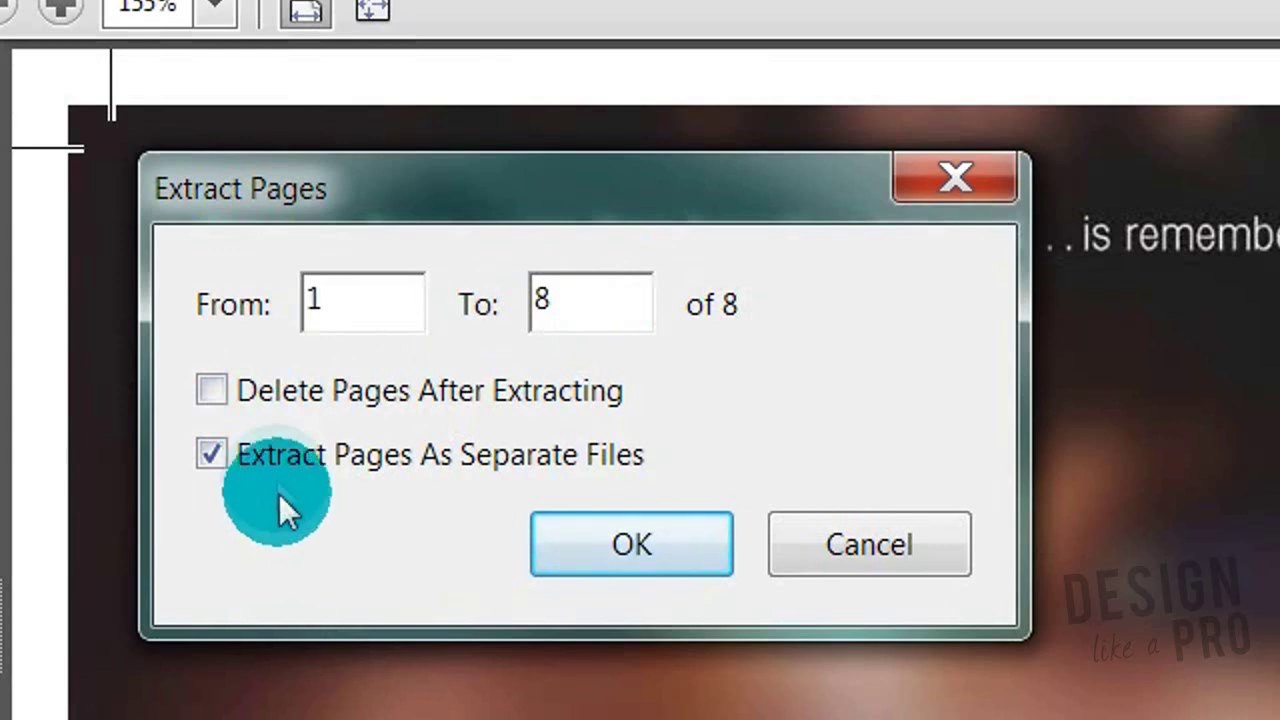
{"action": "left_click", "coordinate": [625, 537]}
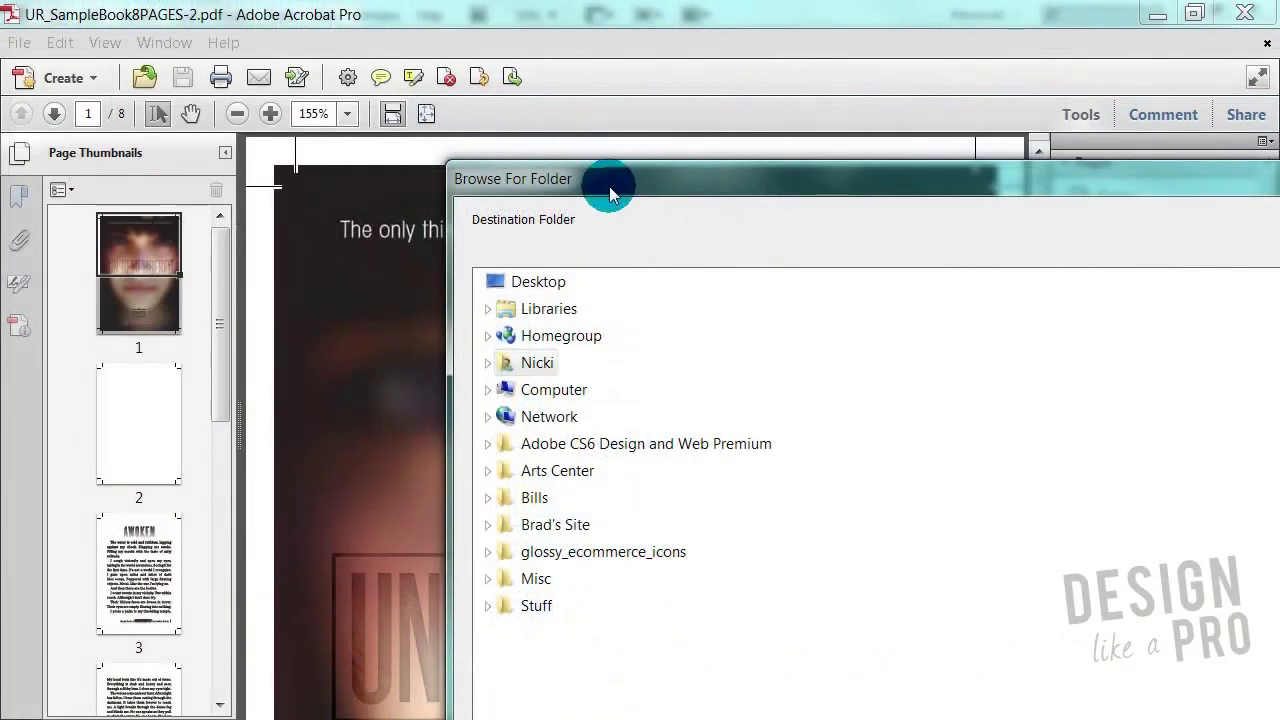
{"action": "left_click_drag", "start_coordinate": [813, 151], "coordinate": [190, 0]}
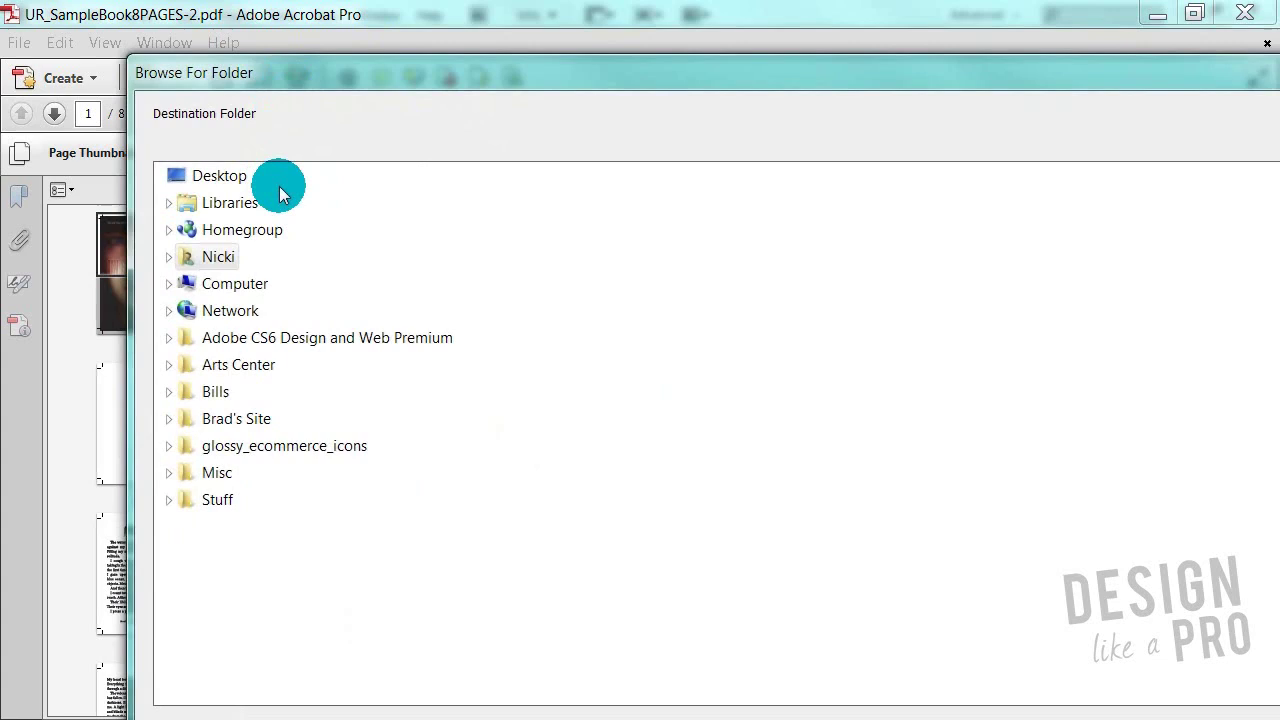
{"action": "left_click_drag", "start_coordinate": [292, 80], "coordinate": [210, 48]}
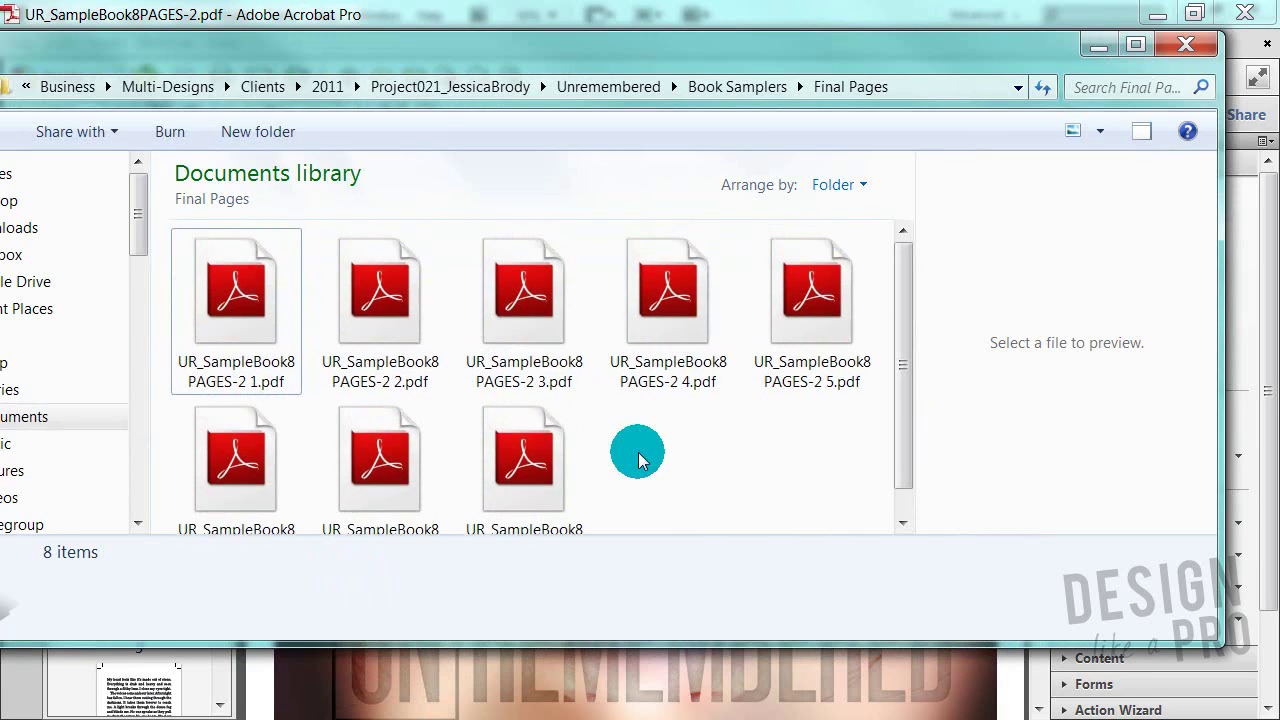
Preview each of the eight split page PDFs in Final Pages, then clear the selection
{"action": "left_click", "coordinate": [218, 312]}
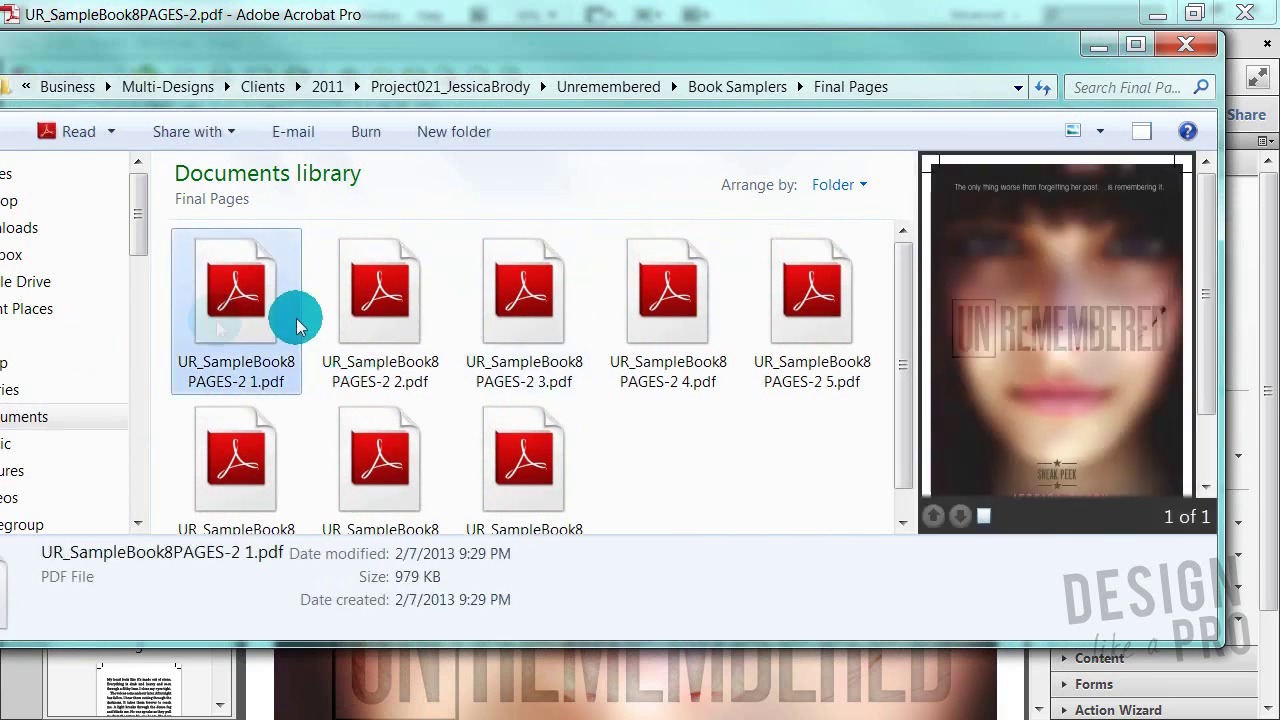
{"action": "left_click", "coordinate": [414, 286]}
{"action": "left_click", "coordinate": [571, 286]}
{"action": "left_click", "coordinate": [680, 290]}
{"action": "left_click", "coordinate": [770, 315]}
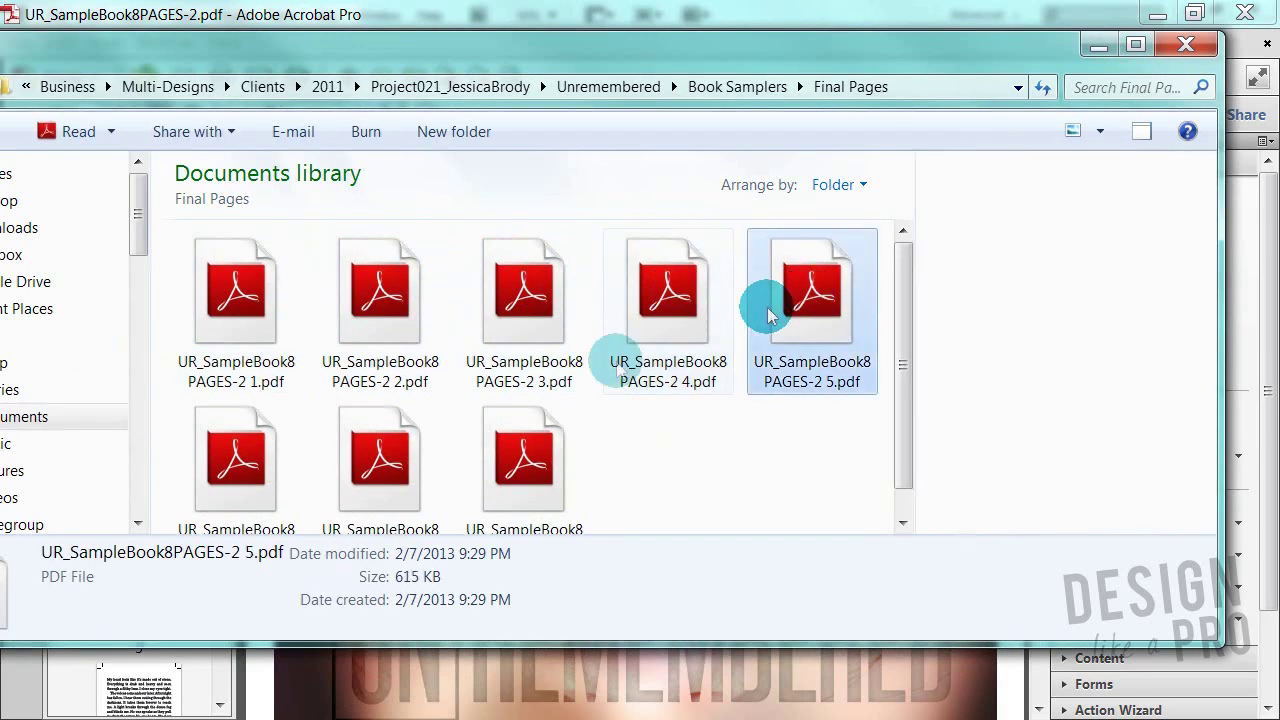
{"action": "left_click", "coordinate": [557, 434]}
{"action": "left_click", "coordinate": [357, 434]}
{"action": "left_click", "coordinate": [214, 429]}
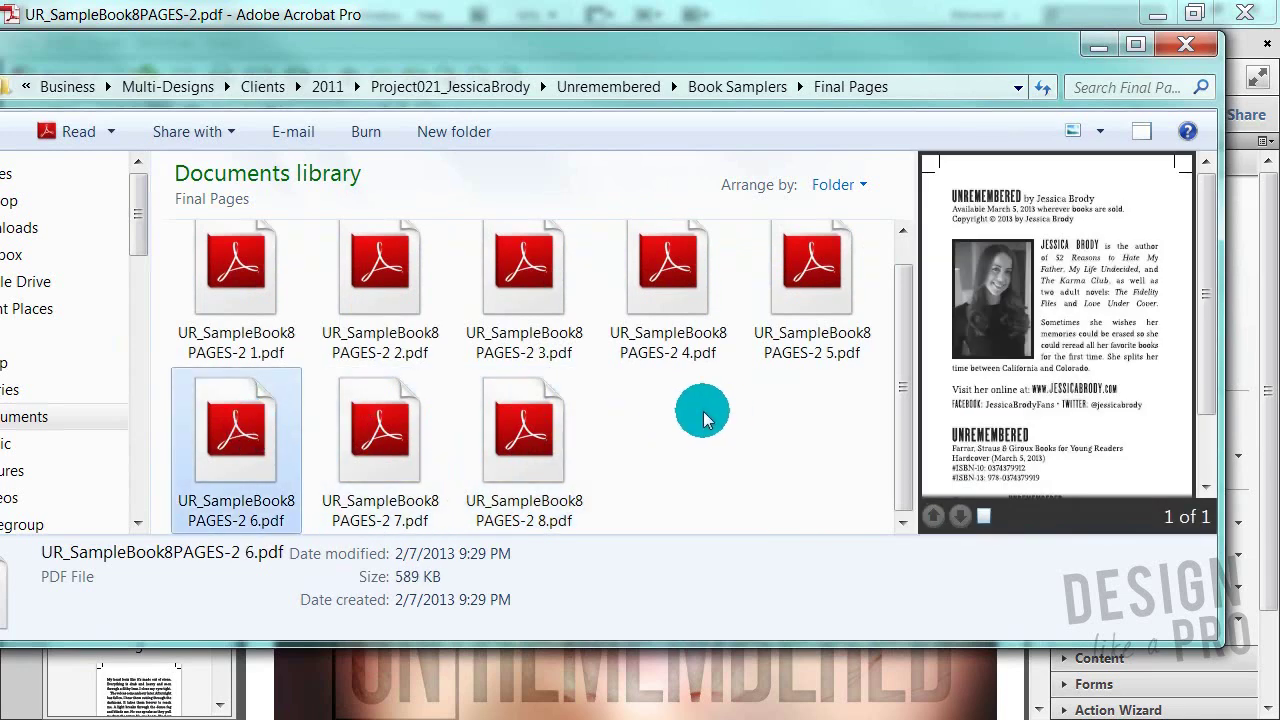
{"action": "left_click", "coordinate": [700, 420]}
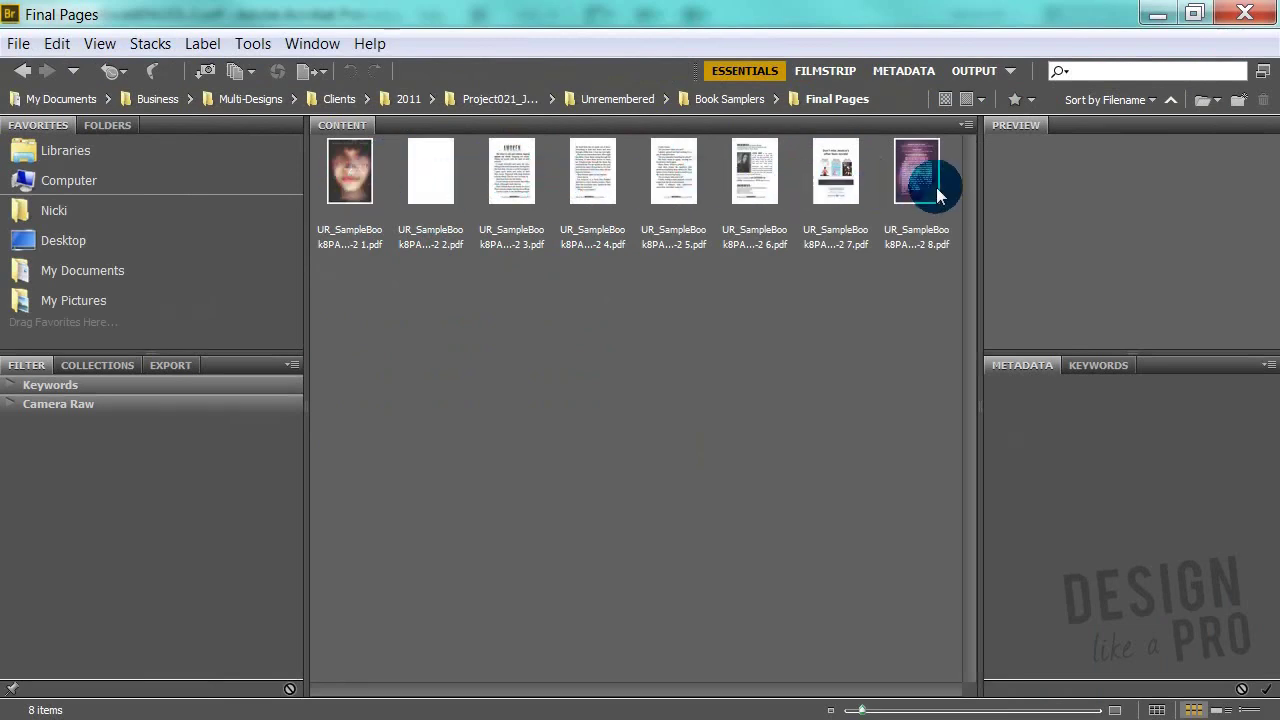
Select all eight PDFs and, in Batch Rename, replace the Project prefix text with UR
{"action": "left_click_drag", "start_coordinate": [951, 263], "coordinate": [322, 208]}
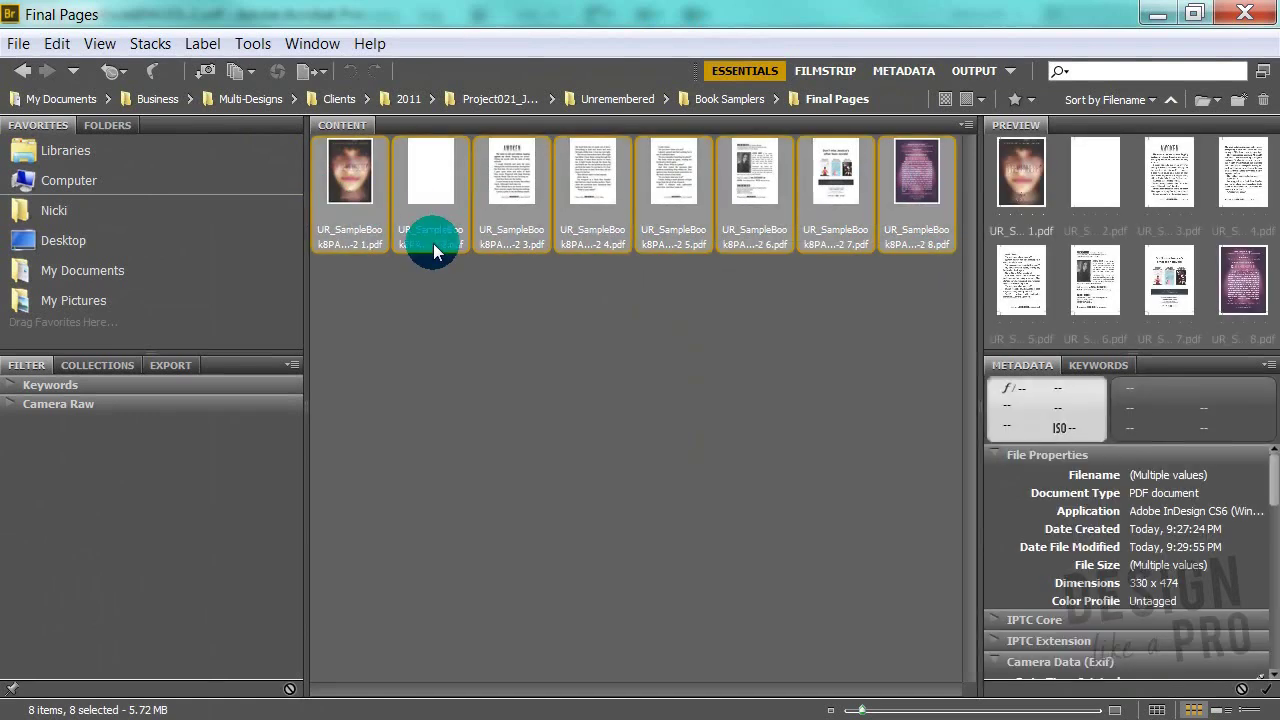
{"action": "left_click", "coordinate": [245, 45]}
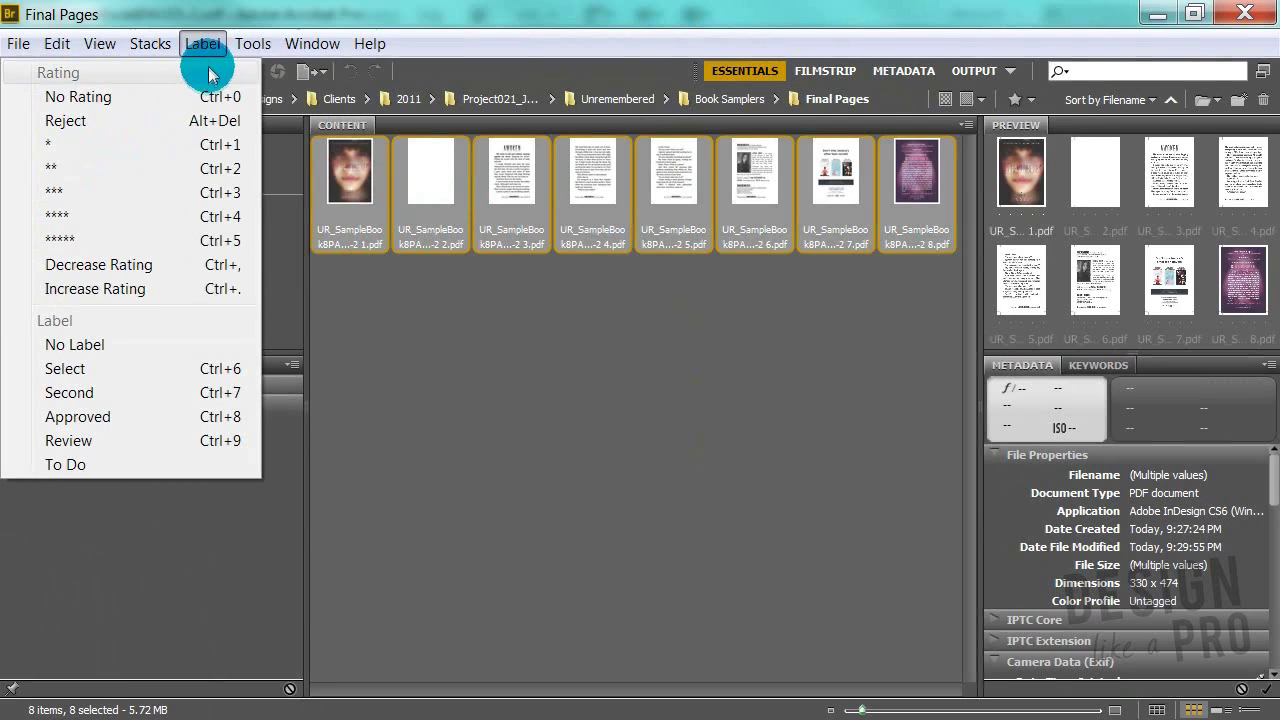
{"action": "left_click", "coordinate": [258, 74]}
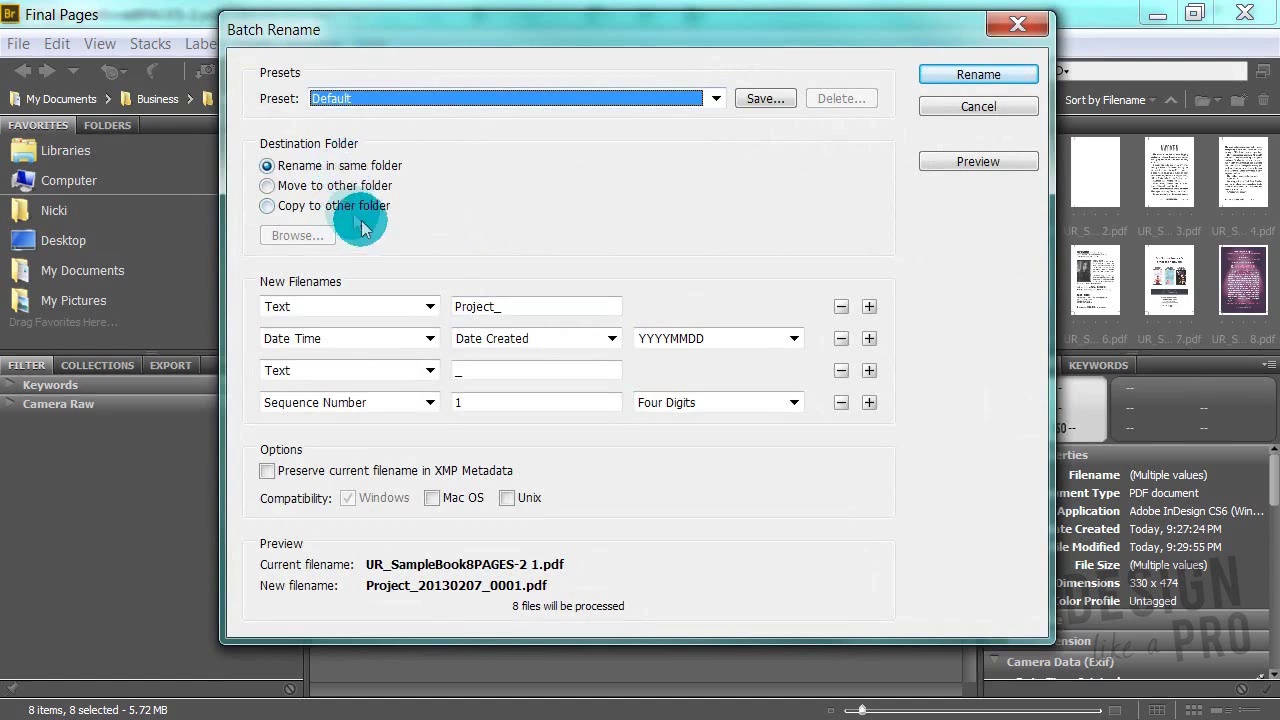
{"action": "left_click", "coordinate": [512, 308]}
{"action": "double_click", "coordinate": [471, 306]}
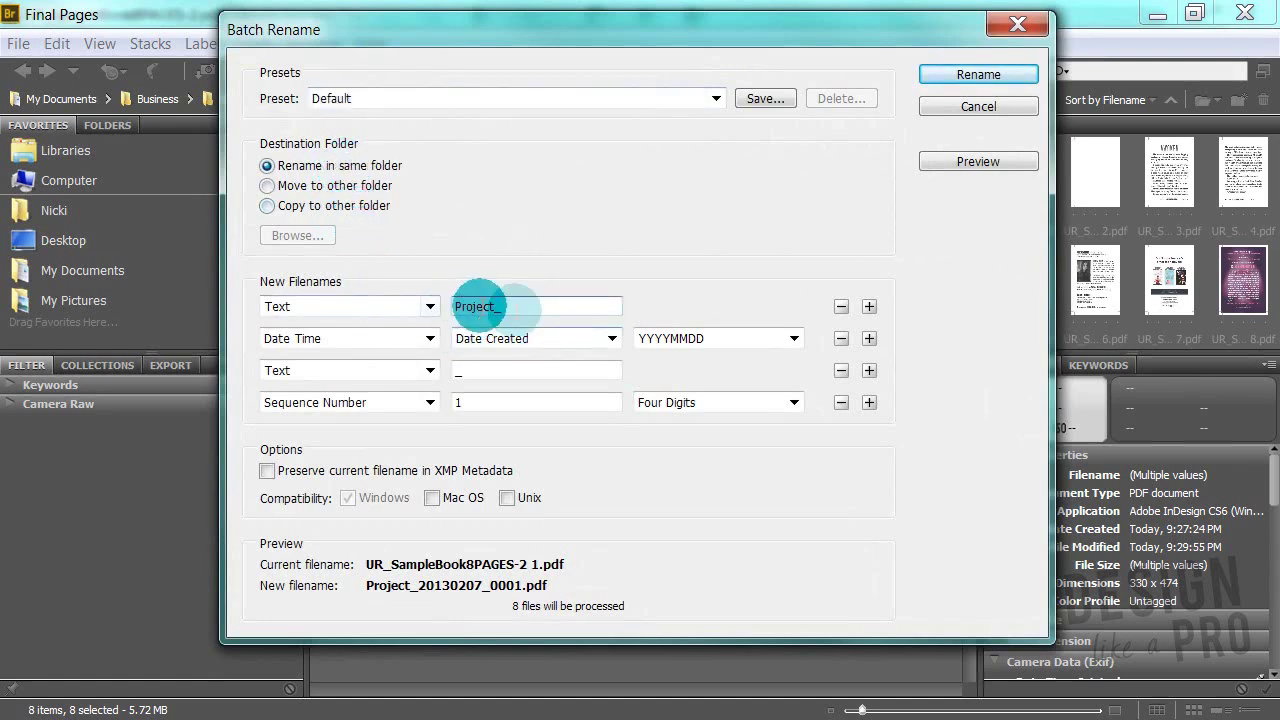
{"action": "left_click", "coordinate": [521, 306]}
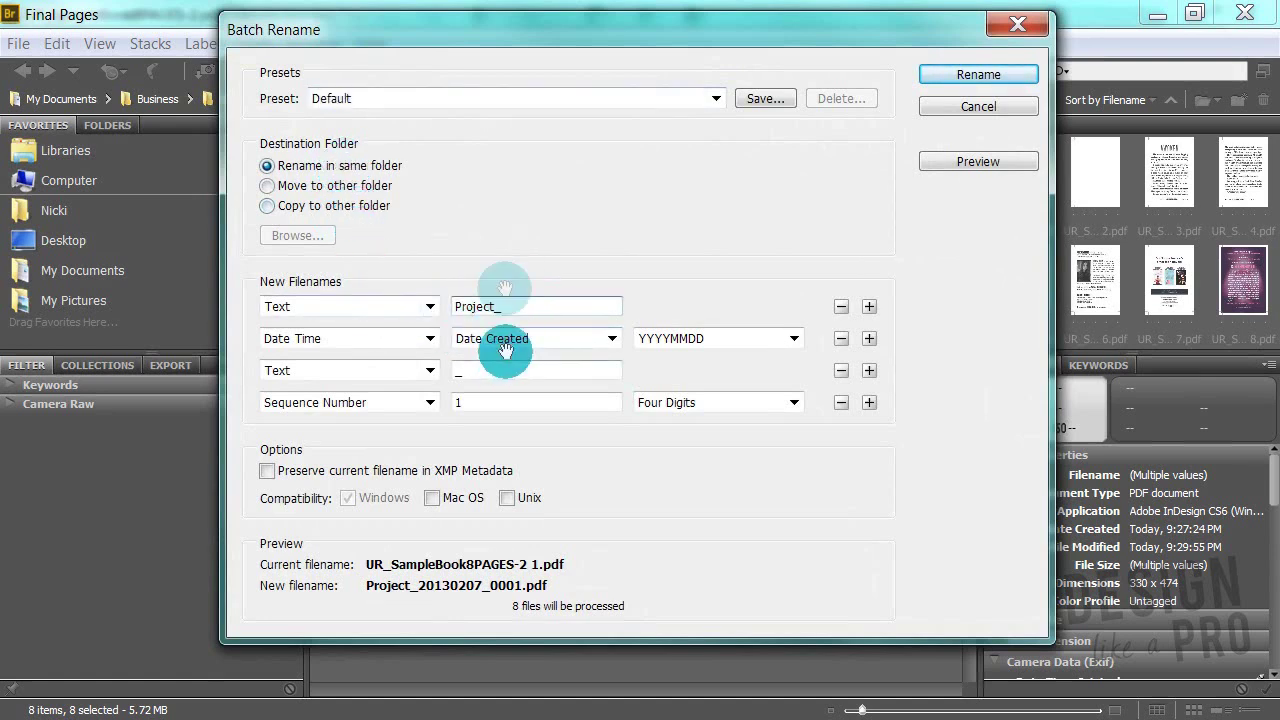
{"action": "left_click_drag", "start_coordinate": [509, 306], "coordinate": [420, 315]}
{"action": "type", "text": "UR_"}
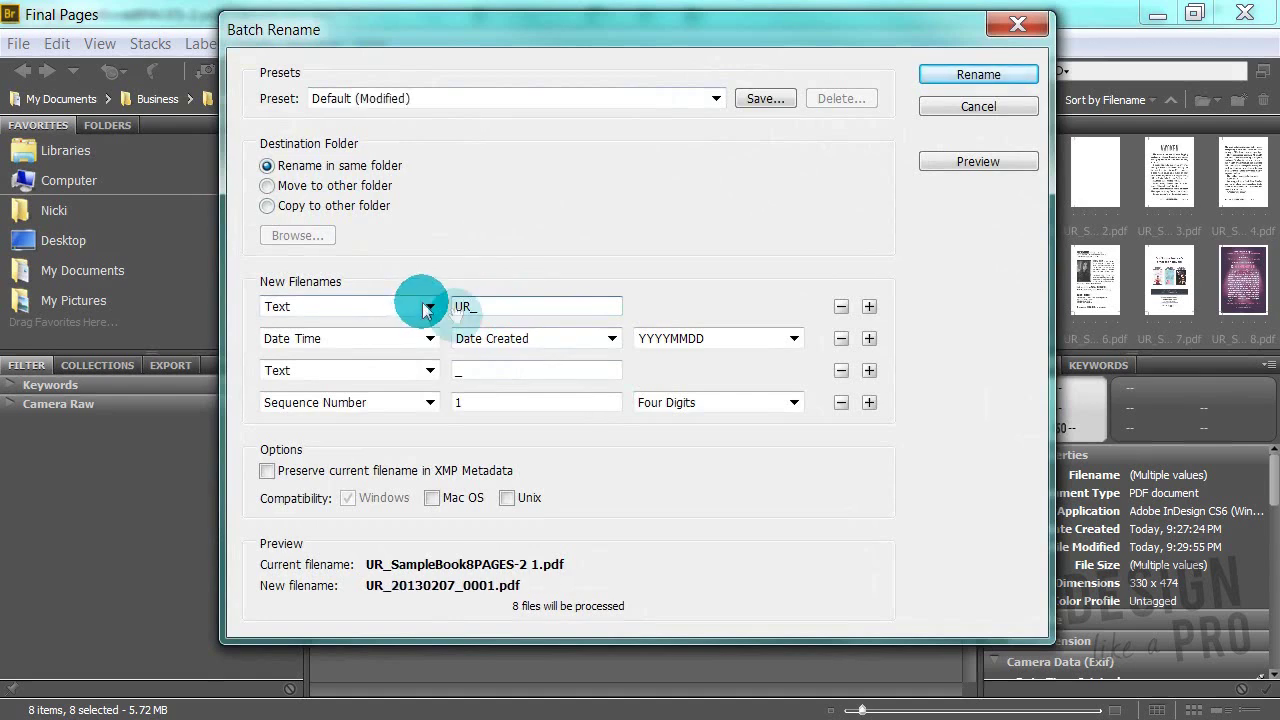
Replace the date part with a sequence number starting at 1 and remove extra name parts
{"action": "left_click", "coordinate": [510, 405]}
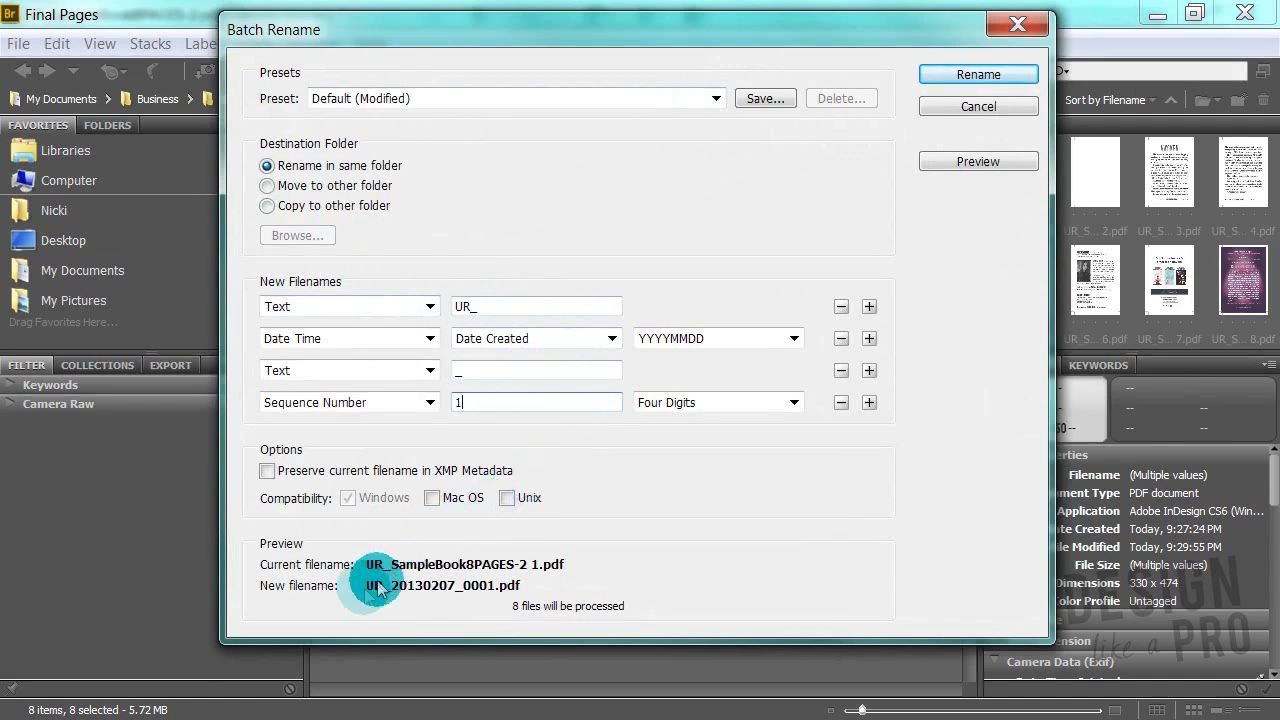
{"action": "left_click", "coordinate": [430, 340]}
{"action": "left_click", "coordinate": [430, 352]}
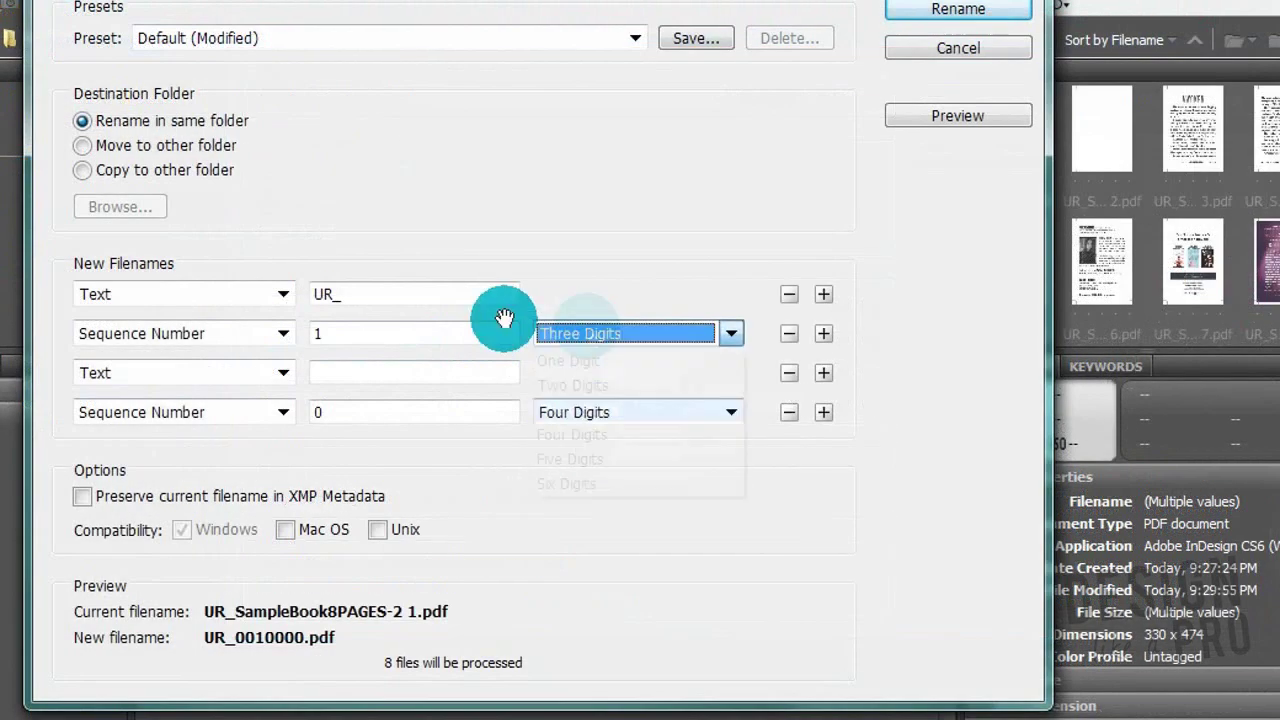
{"action": "left_click", "coordinate": [397, 342]}
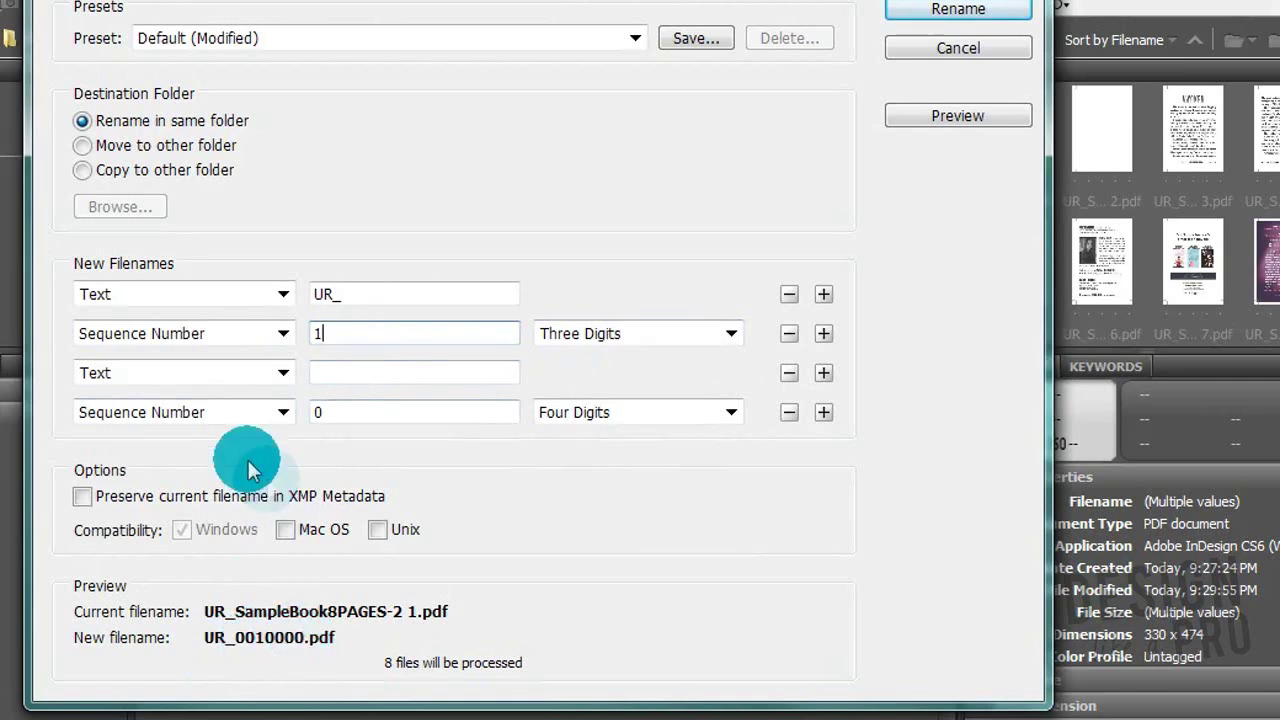
{"action": "left_click", "coordinate": [283, 412]}
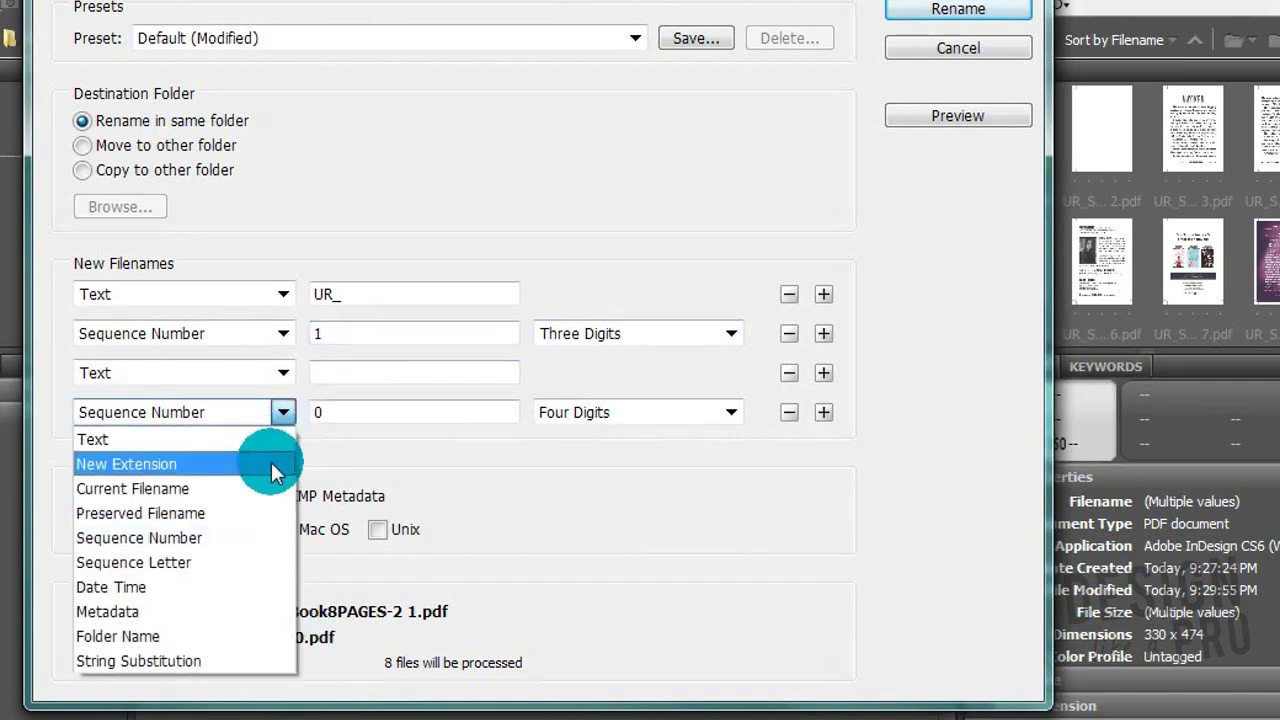
{"action": "left_click", "coordinate": [357, 423]}
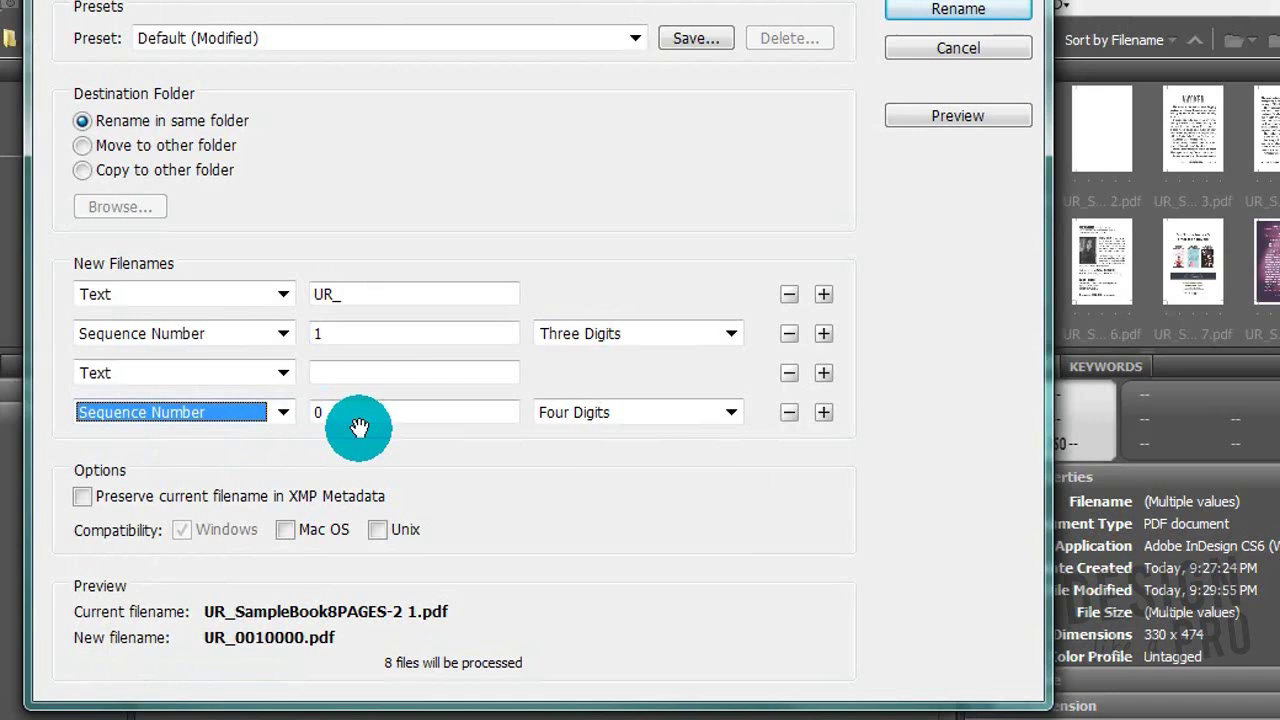
{"action": "left_click", "coordinate": [789, 372]}
{"action": "left_click", "coordinate": [789, 374]}
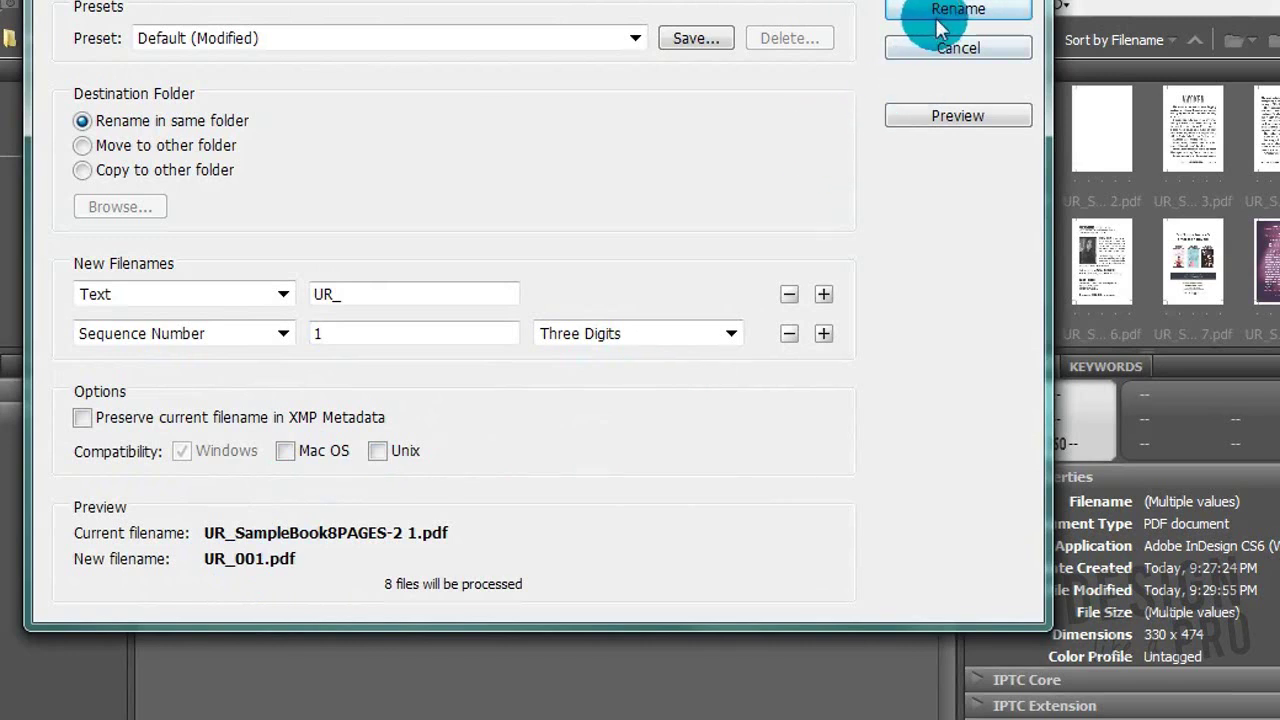
Apply the rename, check UR_002, UR_004 and UR_008, and minimize Bridge
{"action": "left_click", "coordinate": [960, 12]}
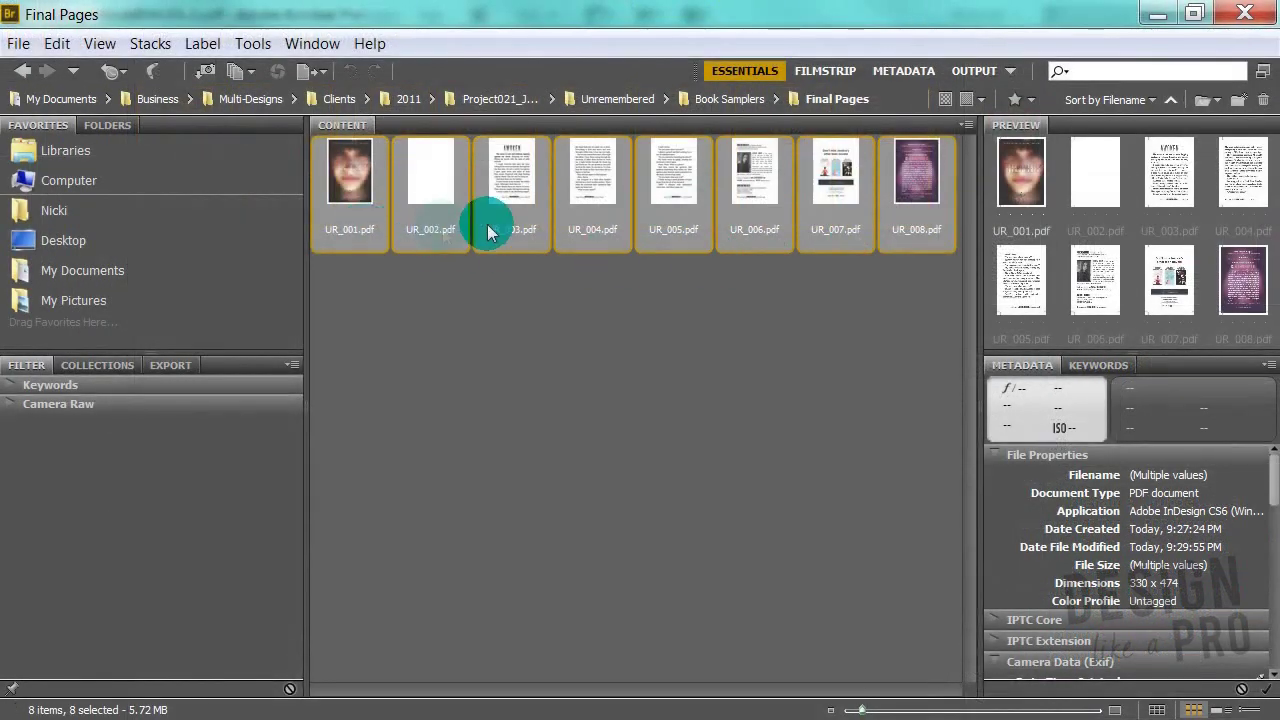
{"action": "left_click", "coordinate": [430, 230]}
{"action": "left_click", "coordinate": [603, 225]}
{"action": "left_click", "coordinate": [908, 214]}
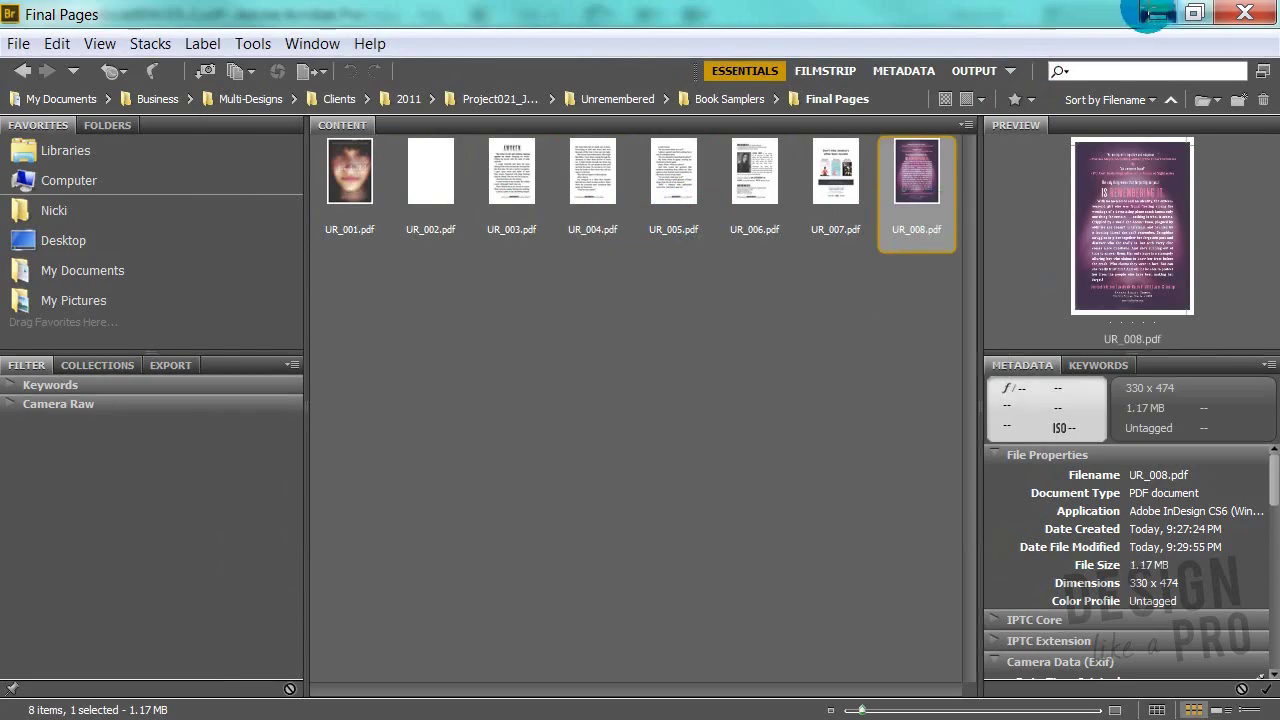
{"action": "left_click", "coordinate": [1158, 12]}
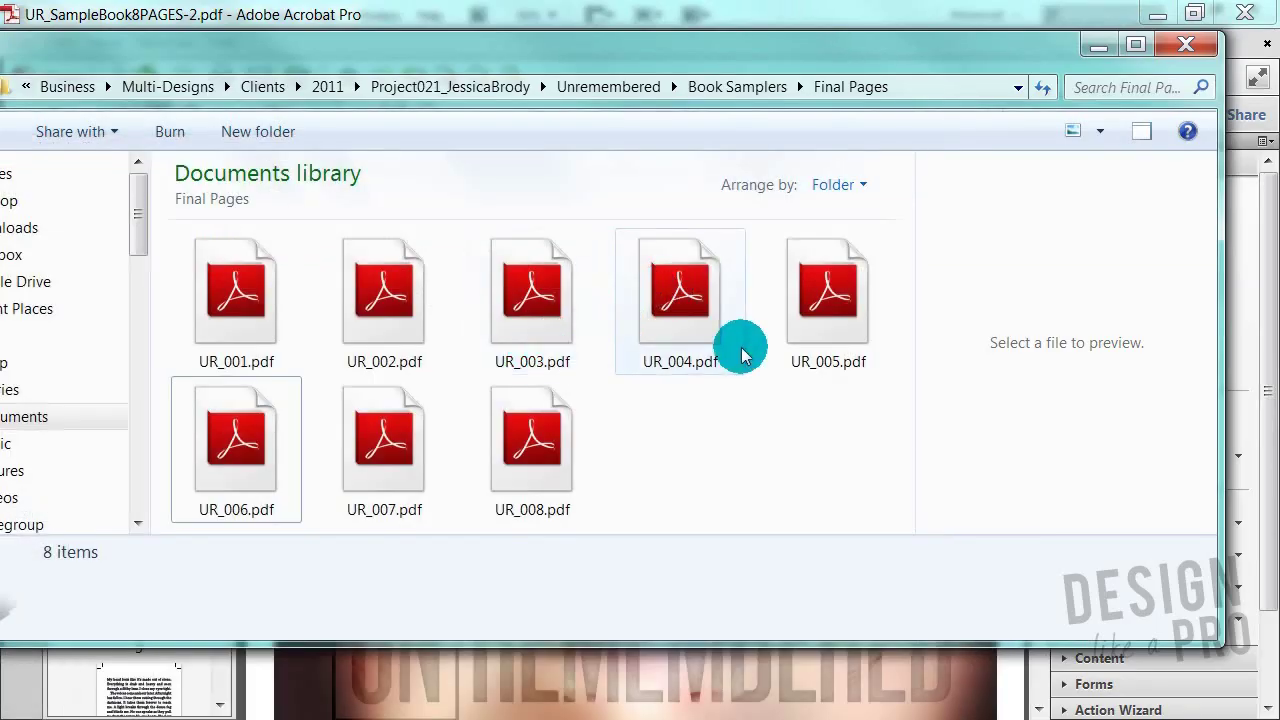